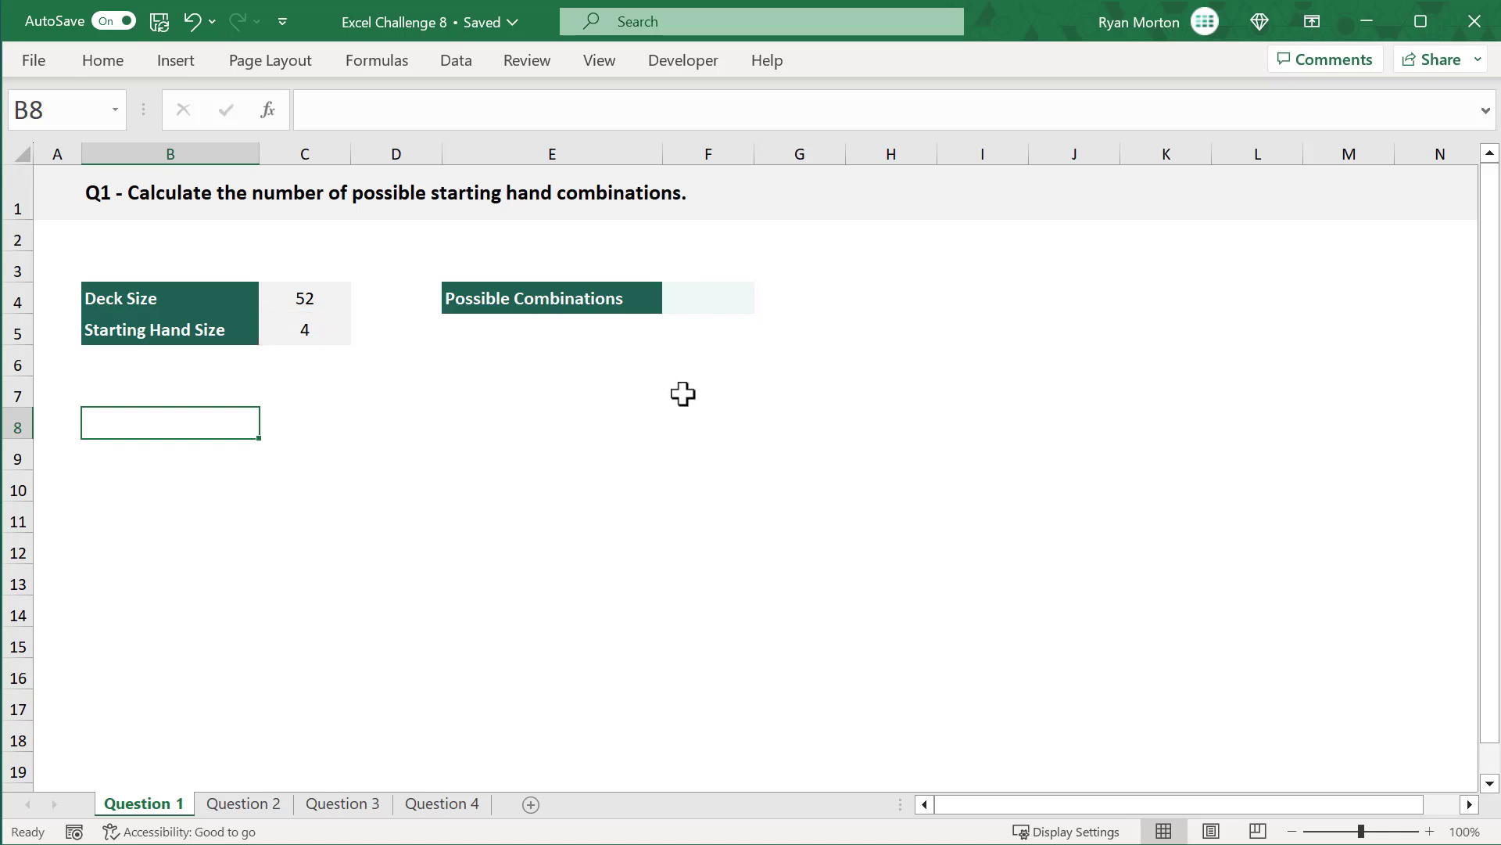
- Enter =COMBIN(C4,C5) in F4 for 270,725 four-card hands, then go to Question 2
{"action": "left_click", "coordinate": [732, 298]}
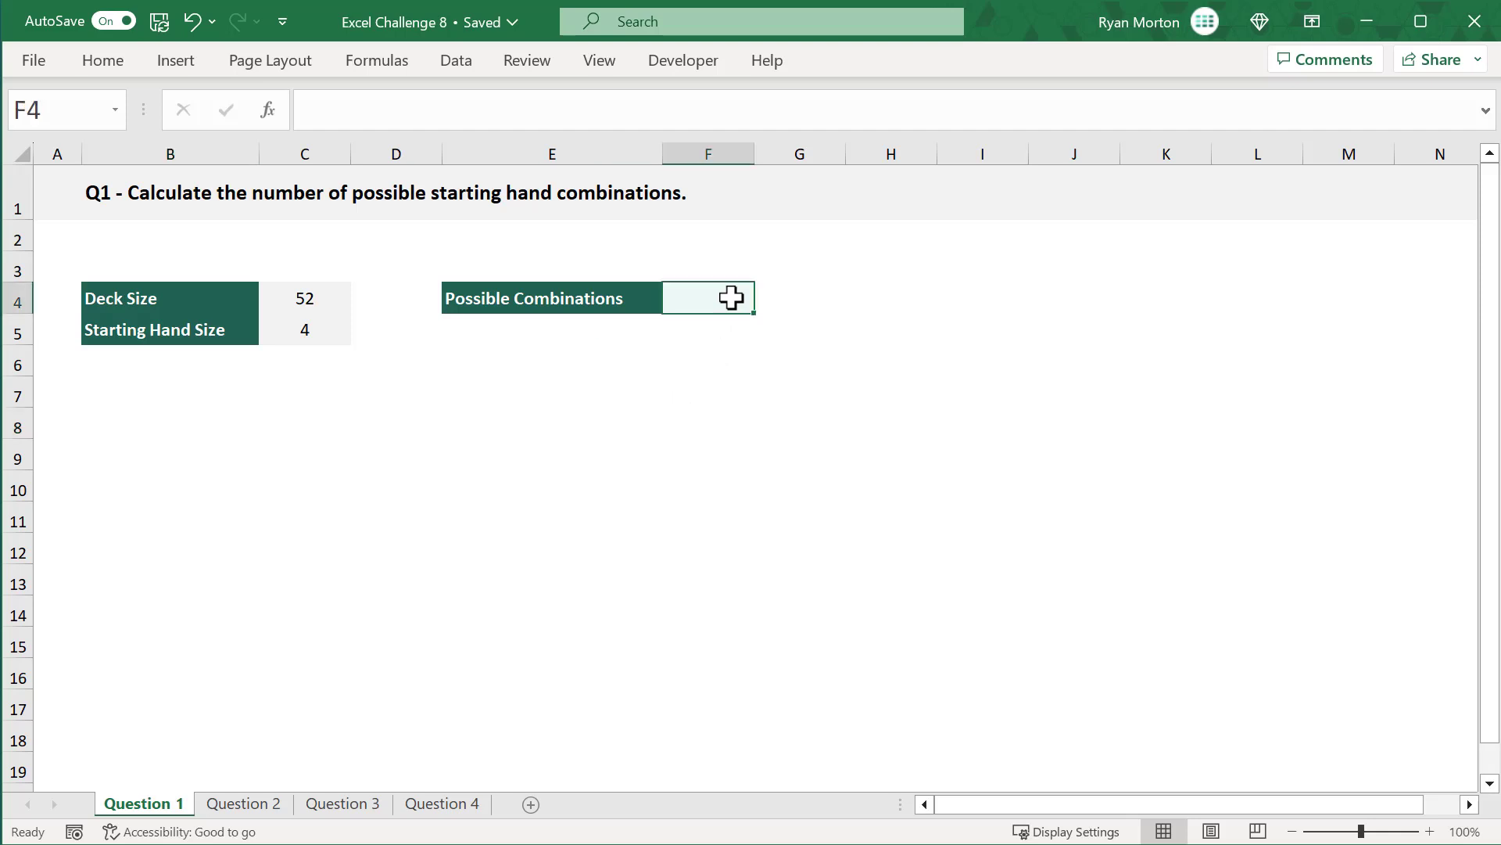
{"action": "left_click", "coordinate": [713, 112]}
{"action": "type", "text": "="}
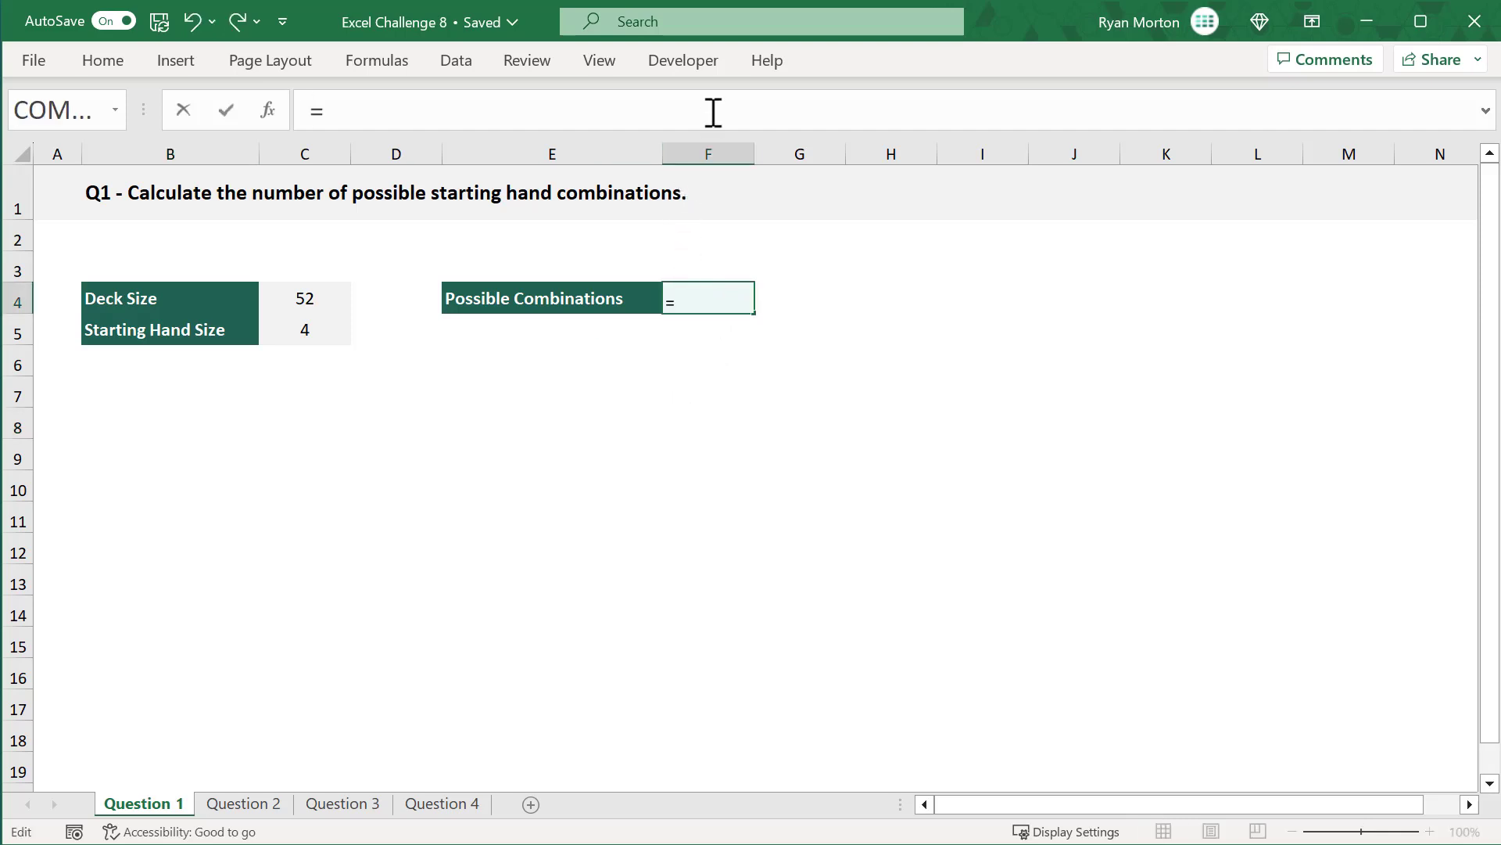
{"action": "type", "text": "combin"}
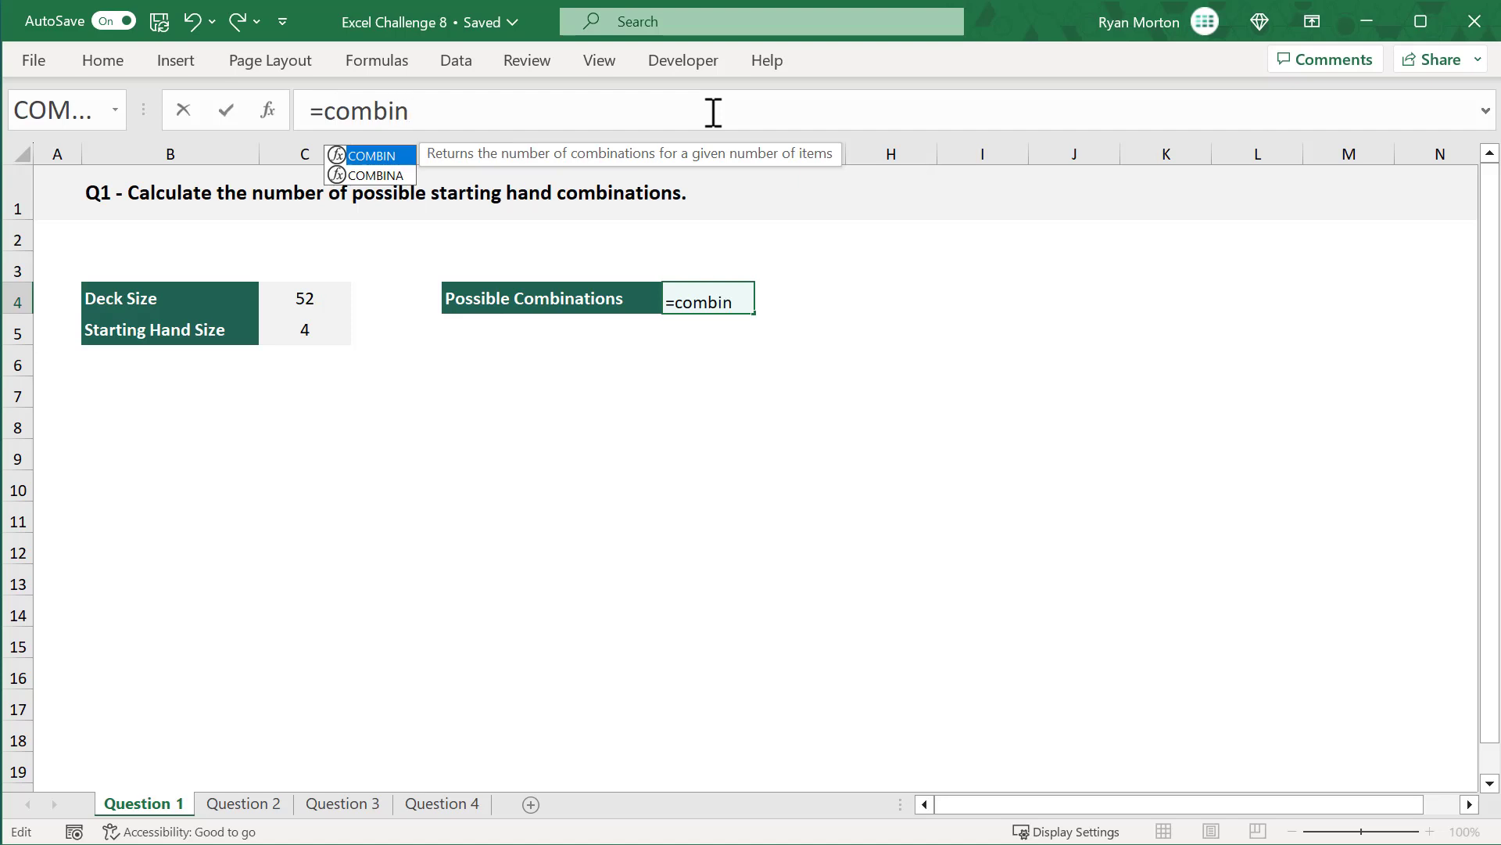
{"action": "key", "text": "Tab"}
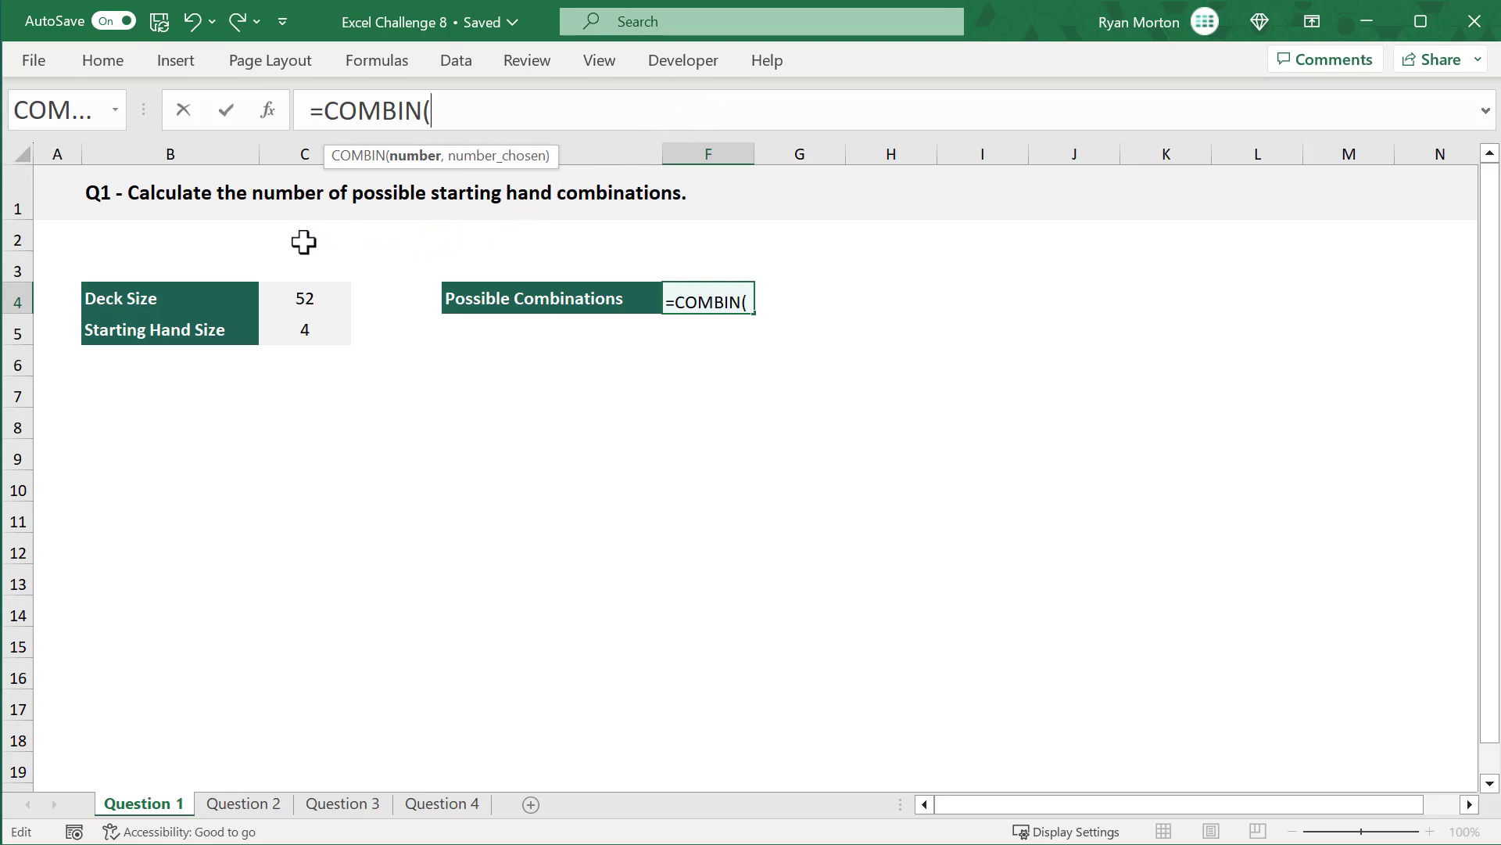
{"action": "left_click", "coordinate": [334, 296]}
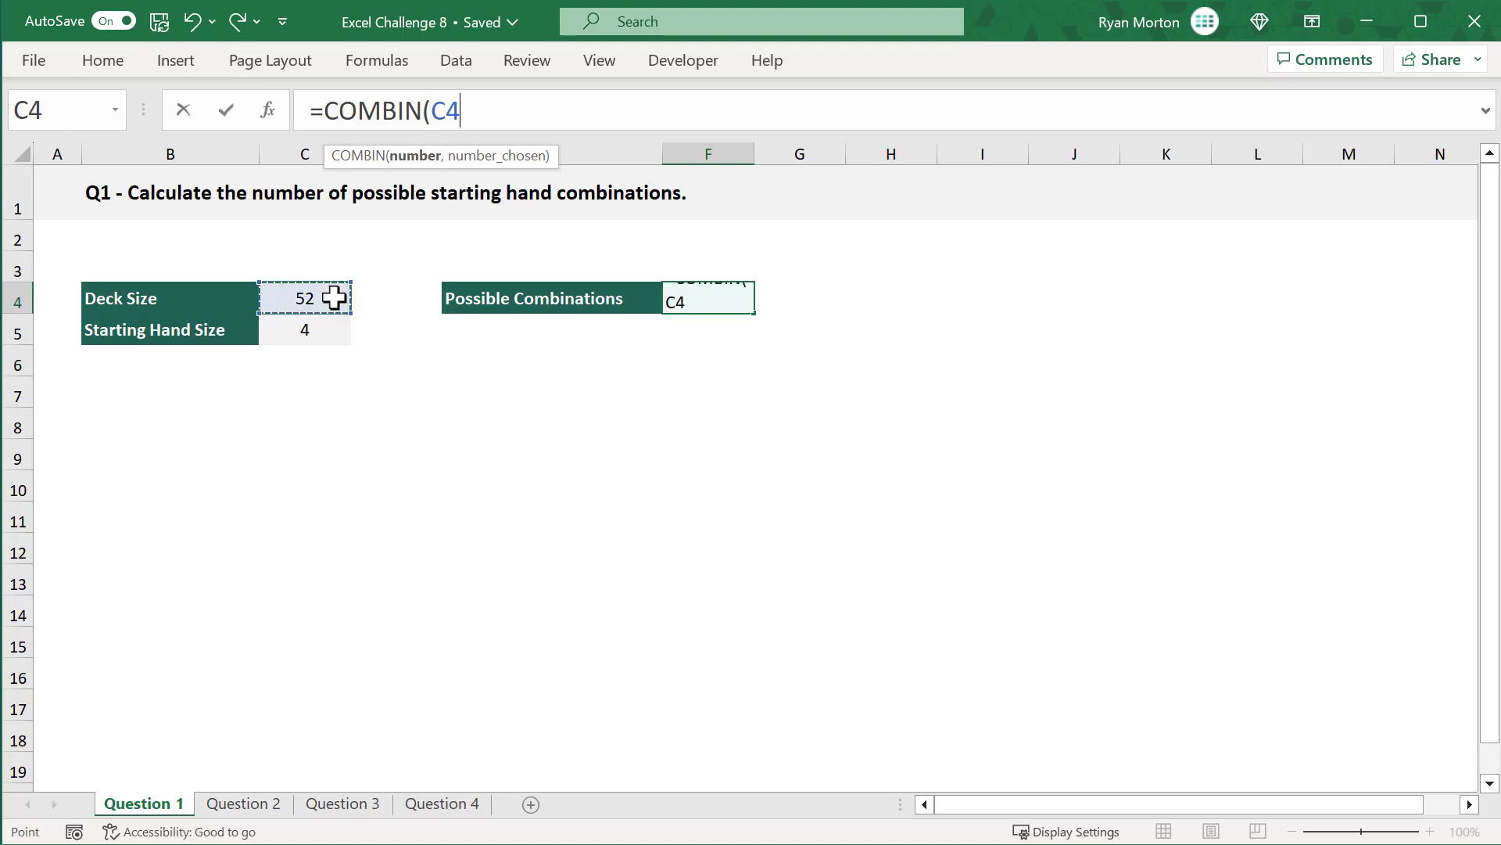
{"action": "type", "text": ","}
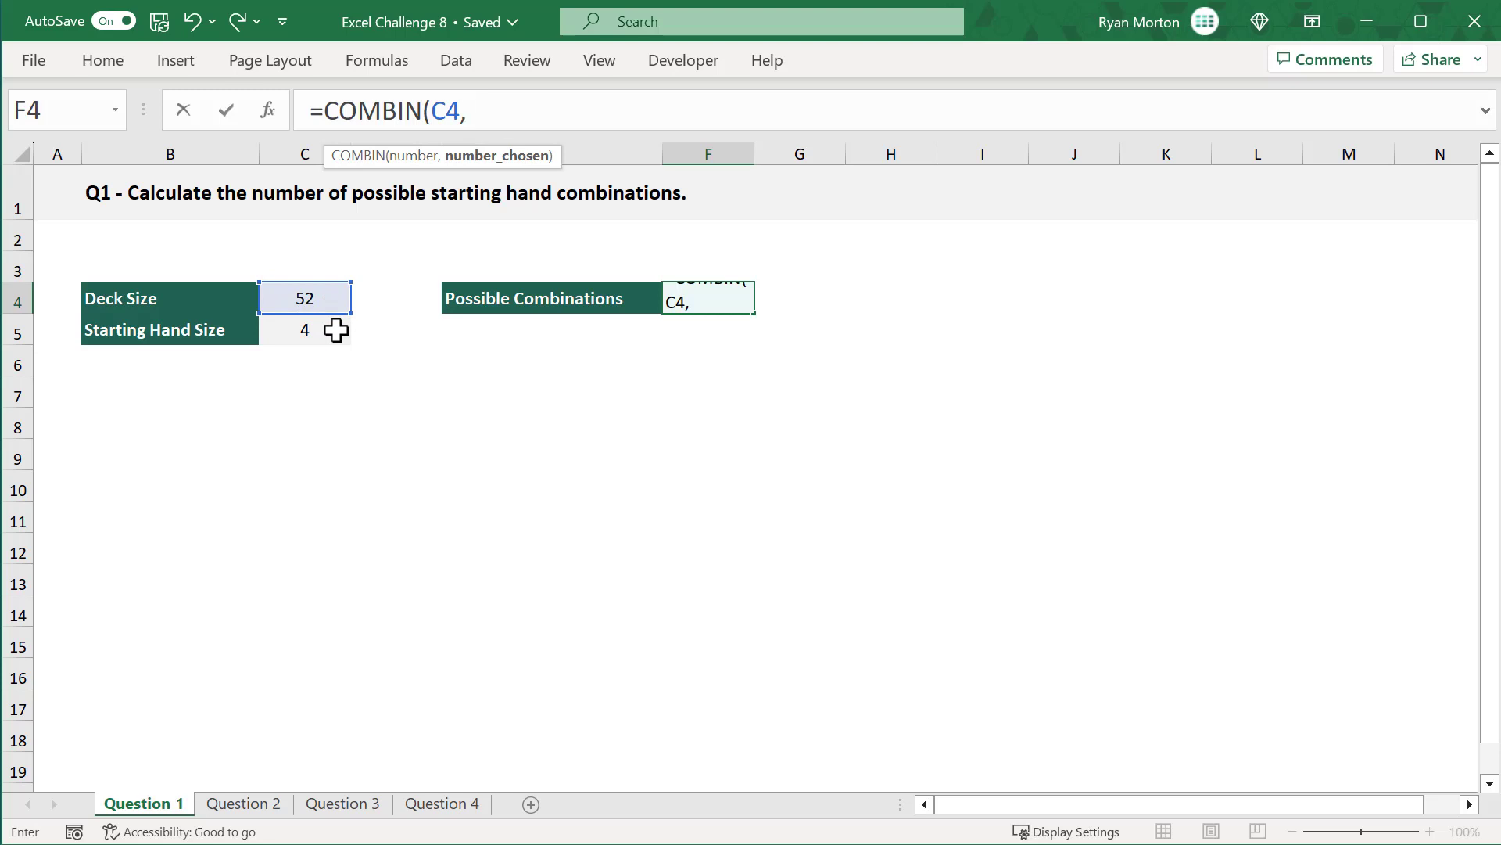
{"action": "left_click", "coordinate": [337, 331]}
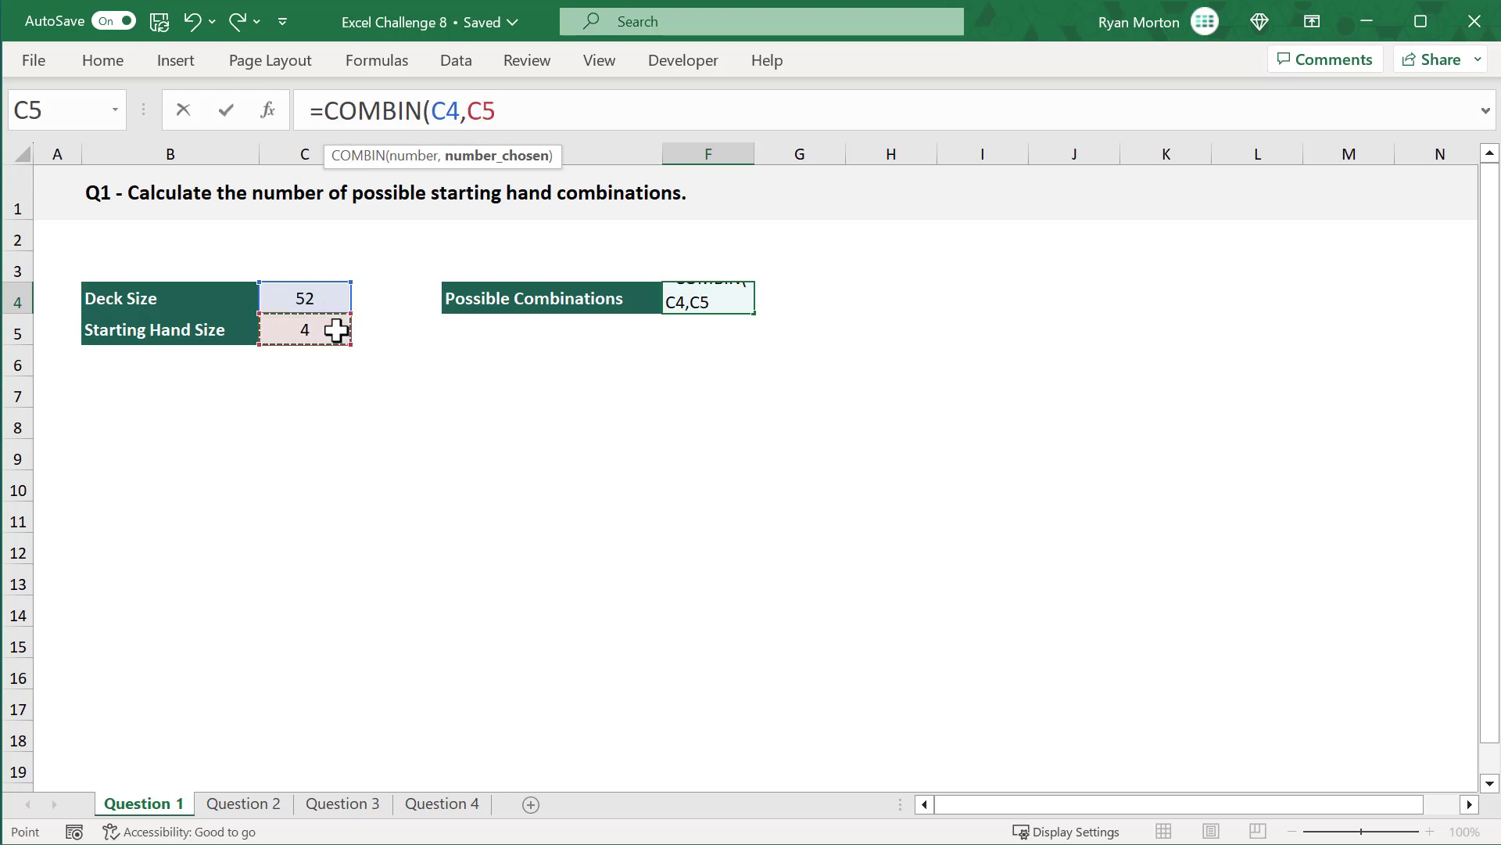
{"action": "type", "text": ")"}
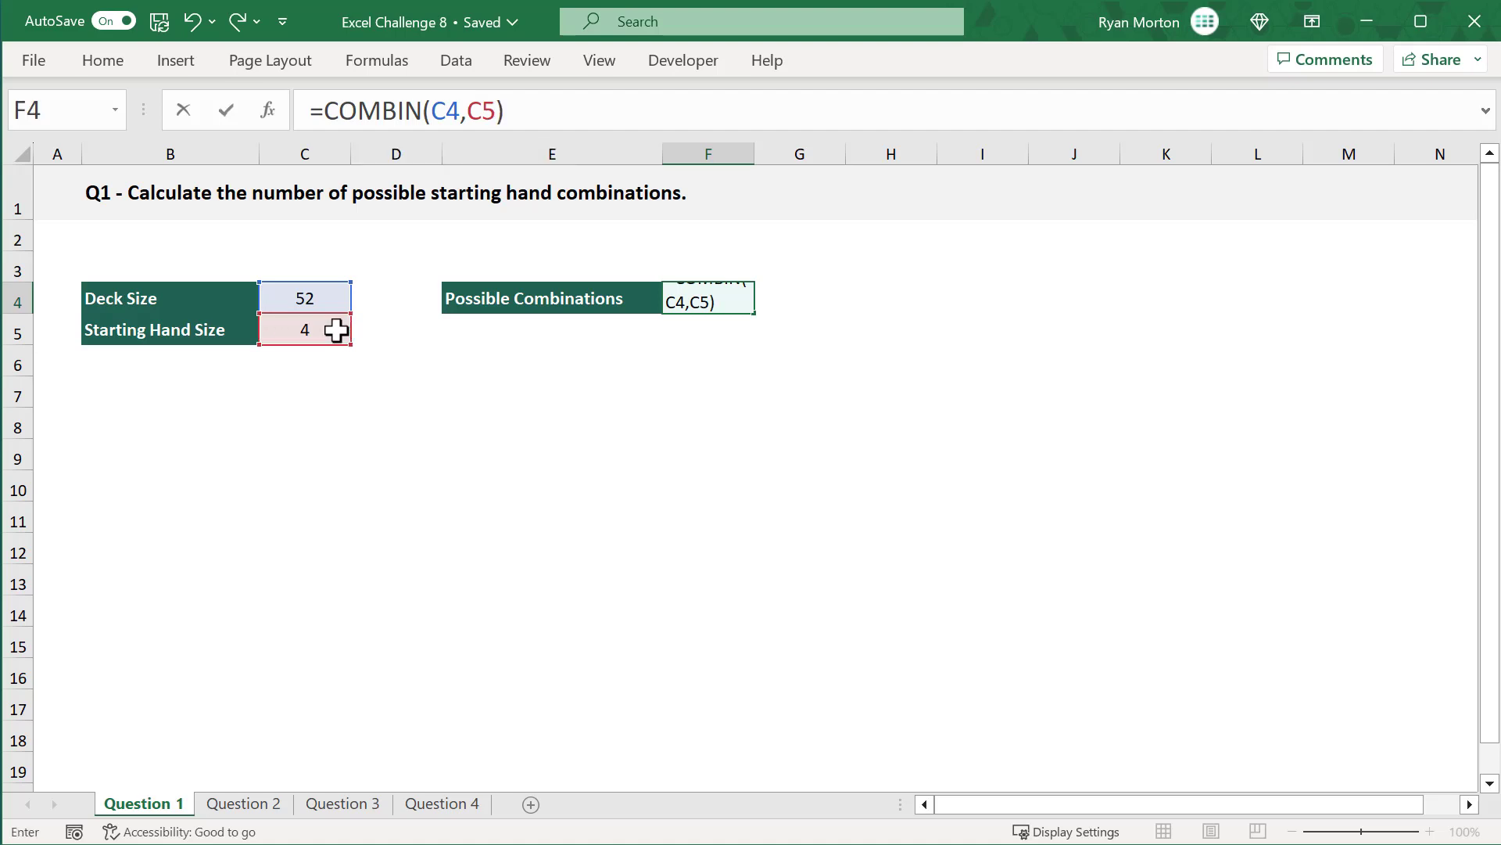
{"action": "key", "text": "Return"}
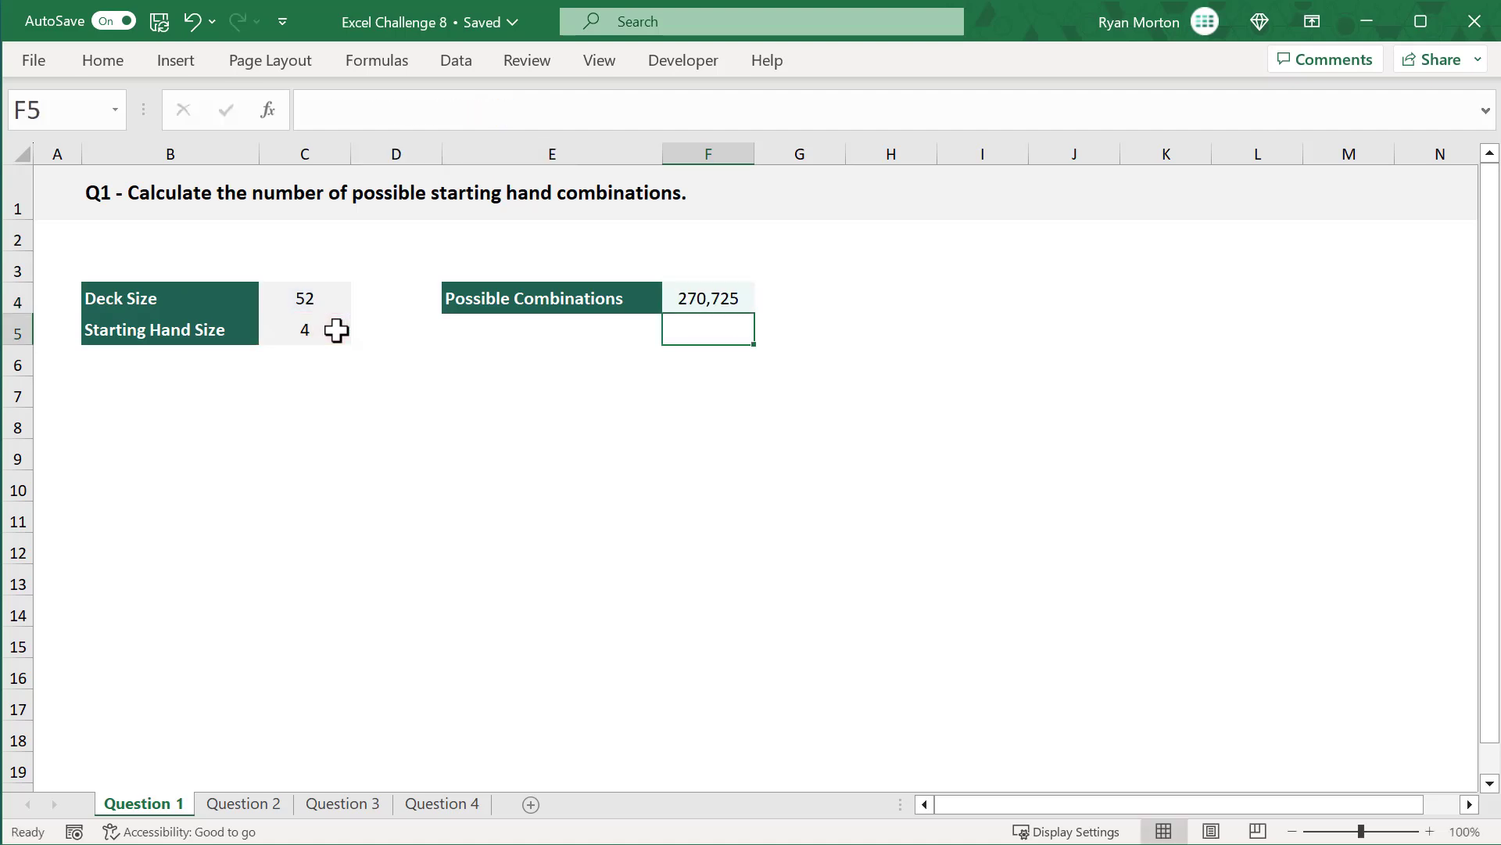
{"action": "left_click", "coordinate": [670, 297]}
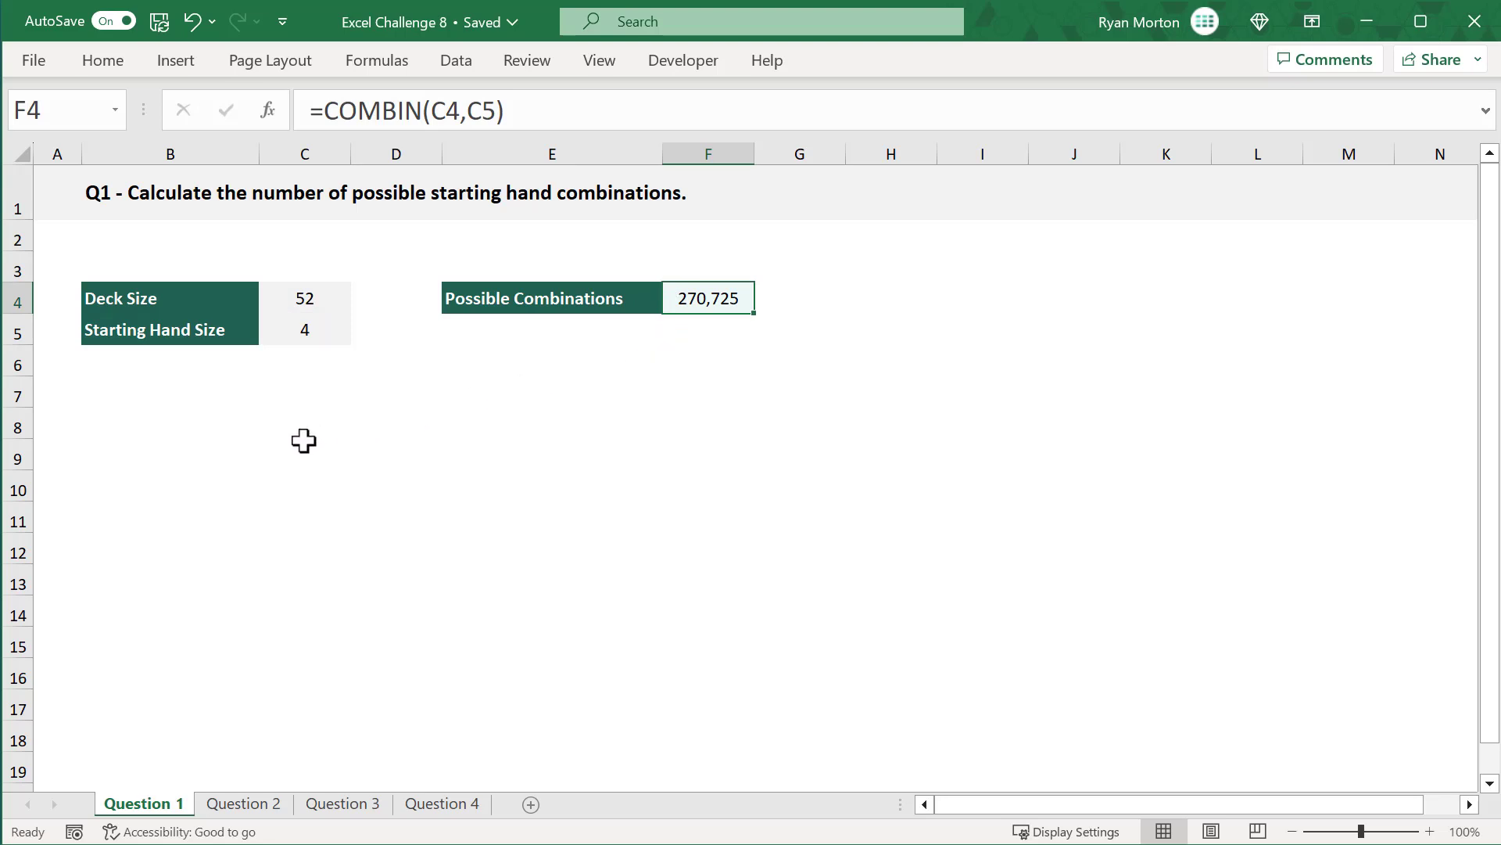
{"action": "left_click", "coordinate": [280, 804]}
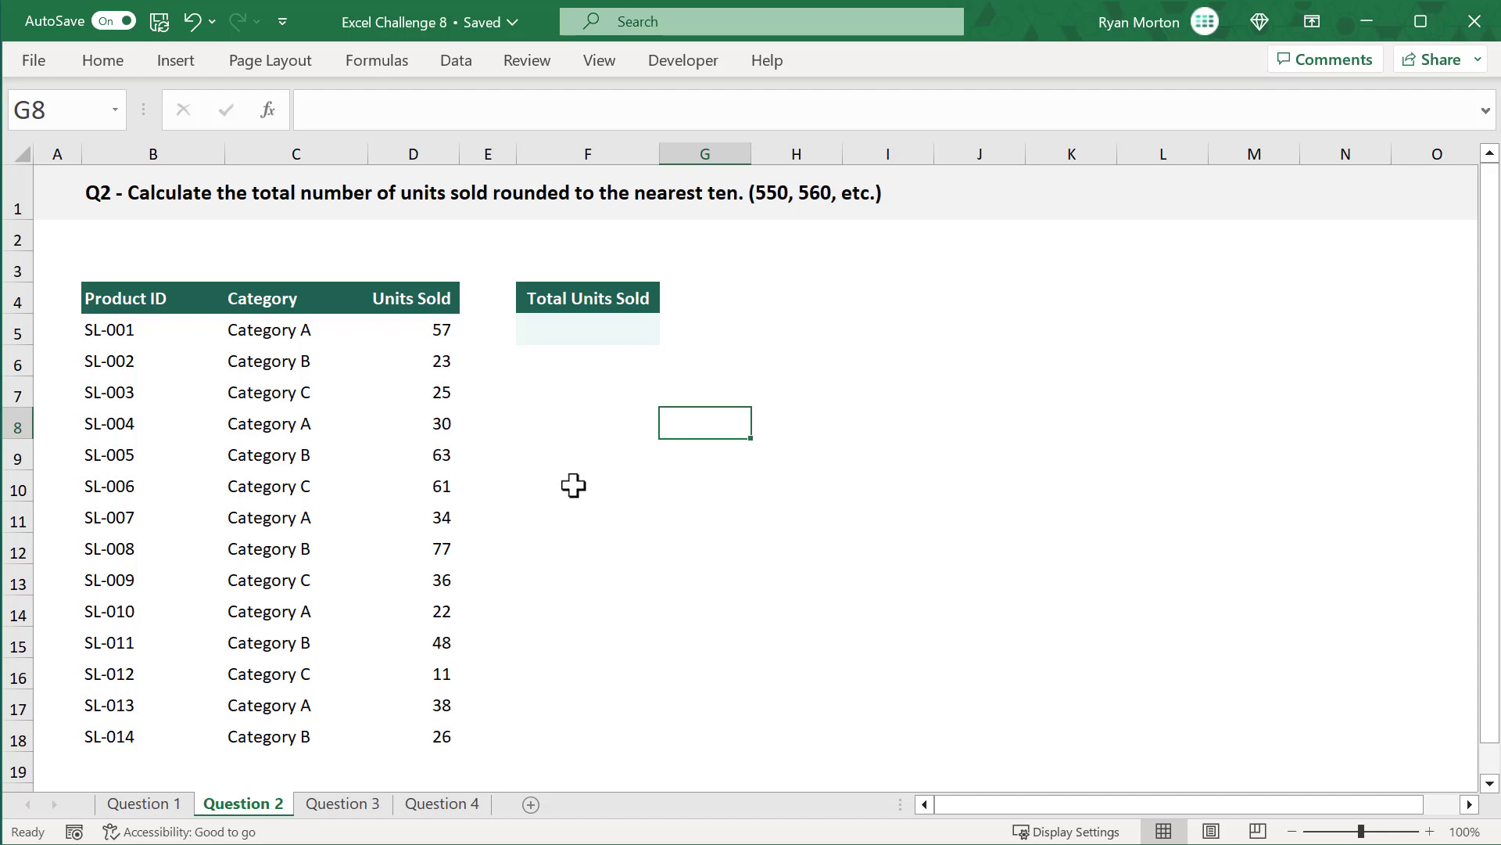
- Start a ROUND(SUM( formula in F5 for the total units sold
{"action": "left_click", "coordinate": [568, 332]}
{"action": "left_click", "coordinate": [625, 109]}
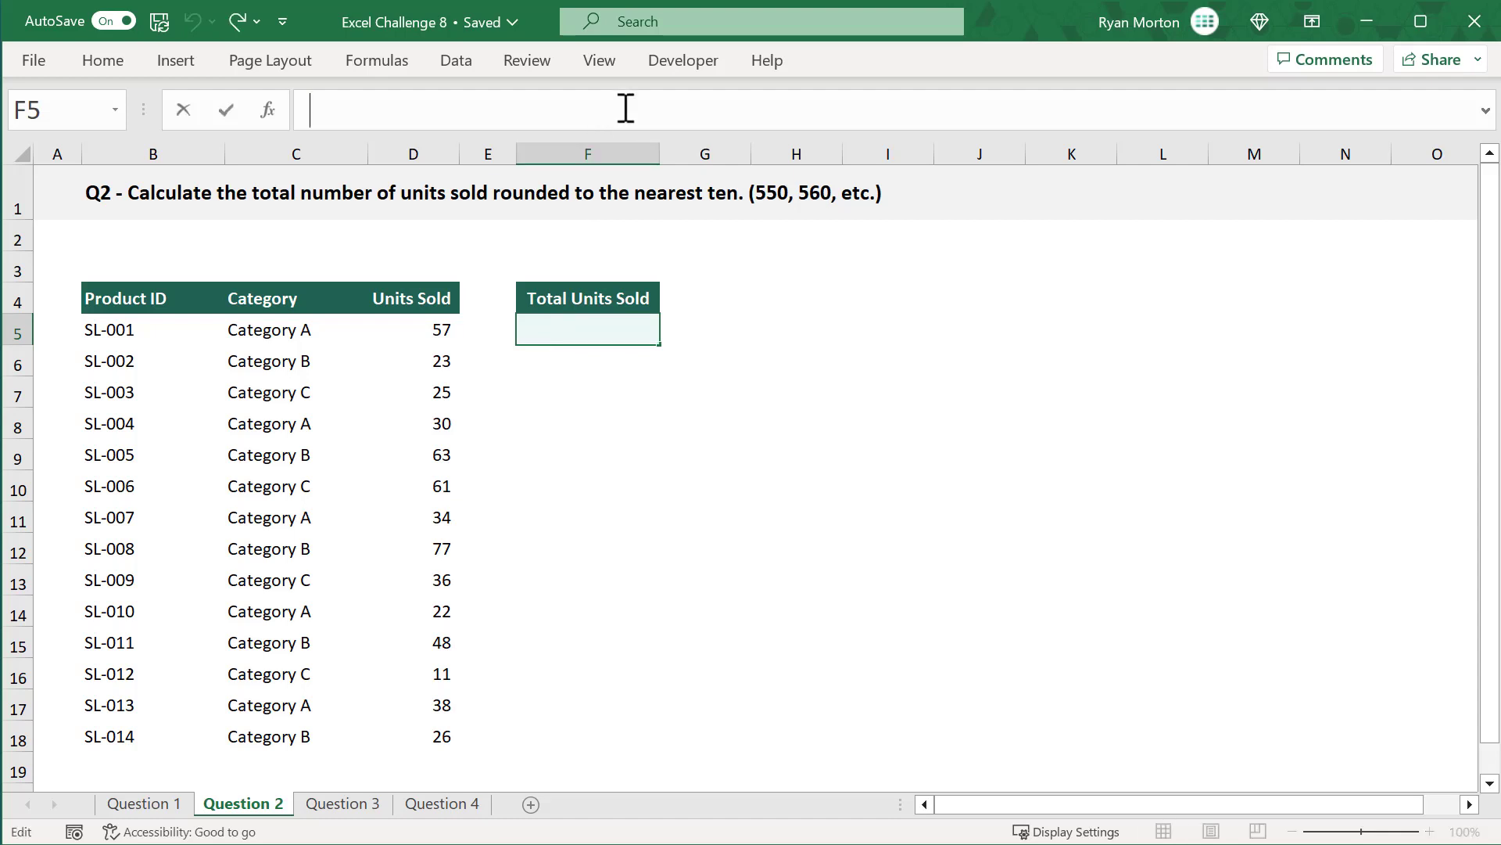
{"action": "type", "text": "=roun"}
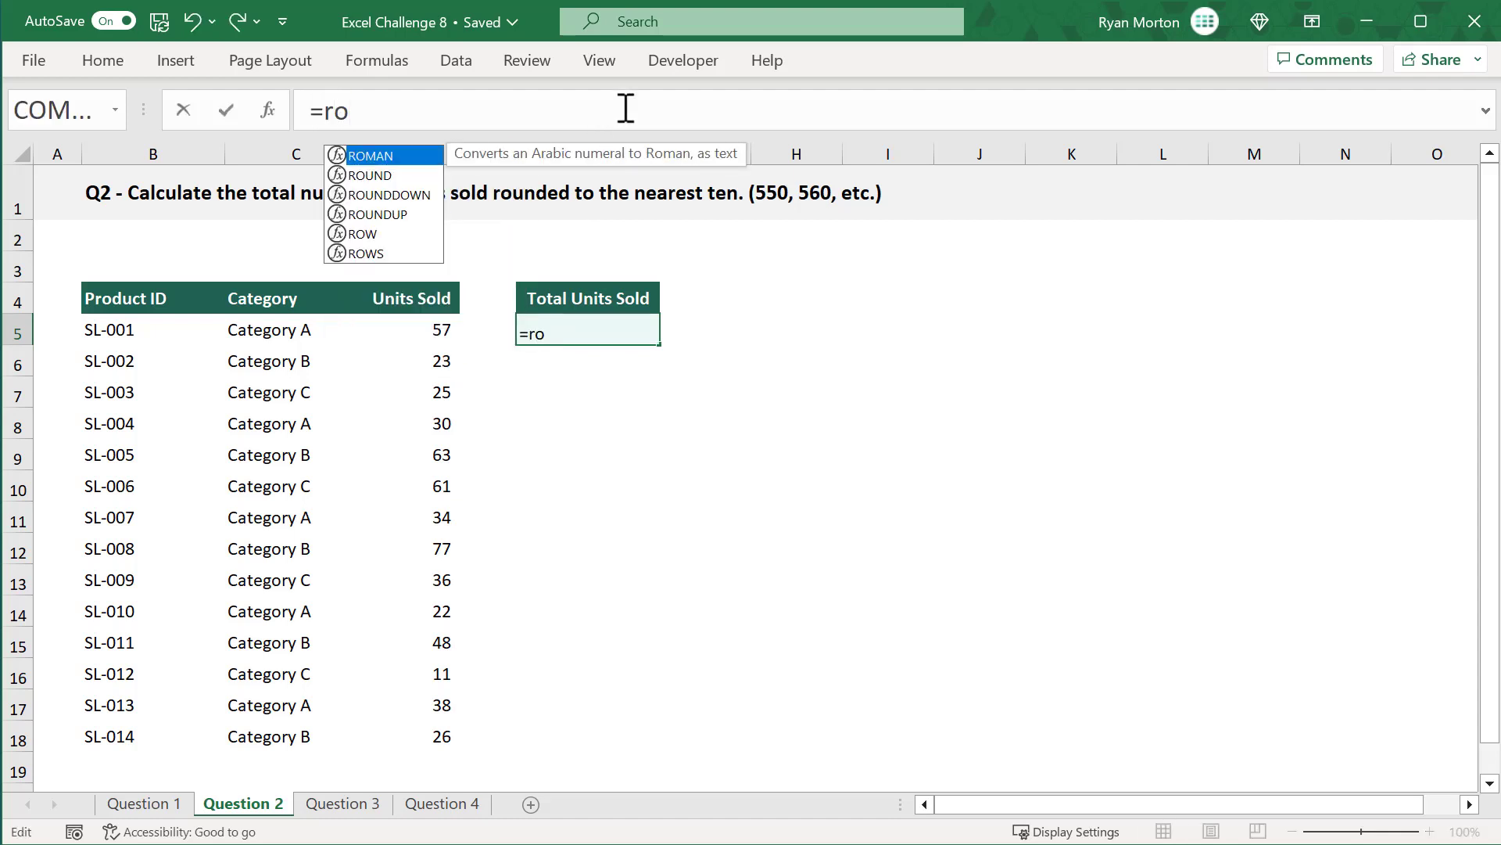
{"action": "key", "text": "Tab"}
{"action": "type", "text": "sum"}
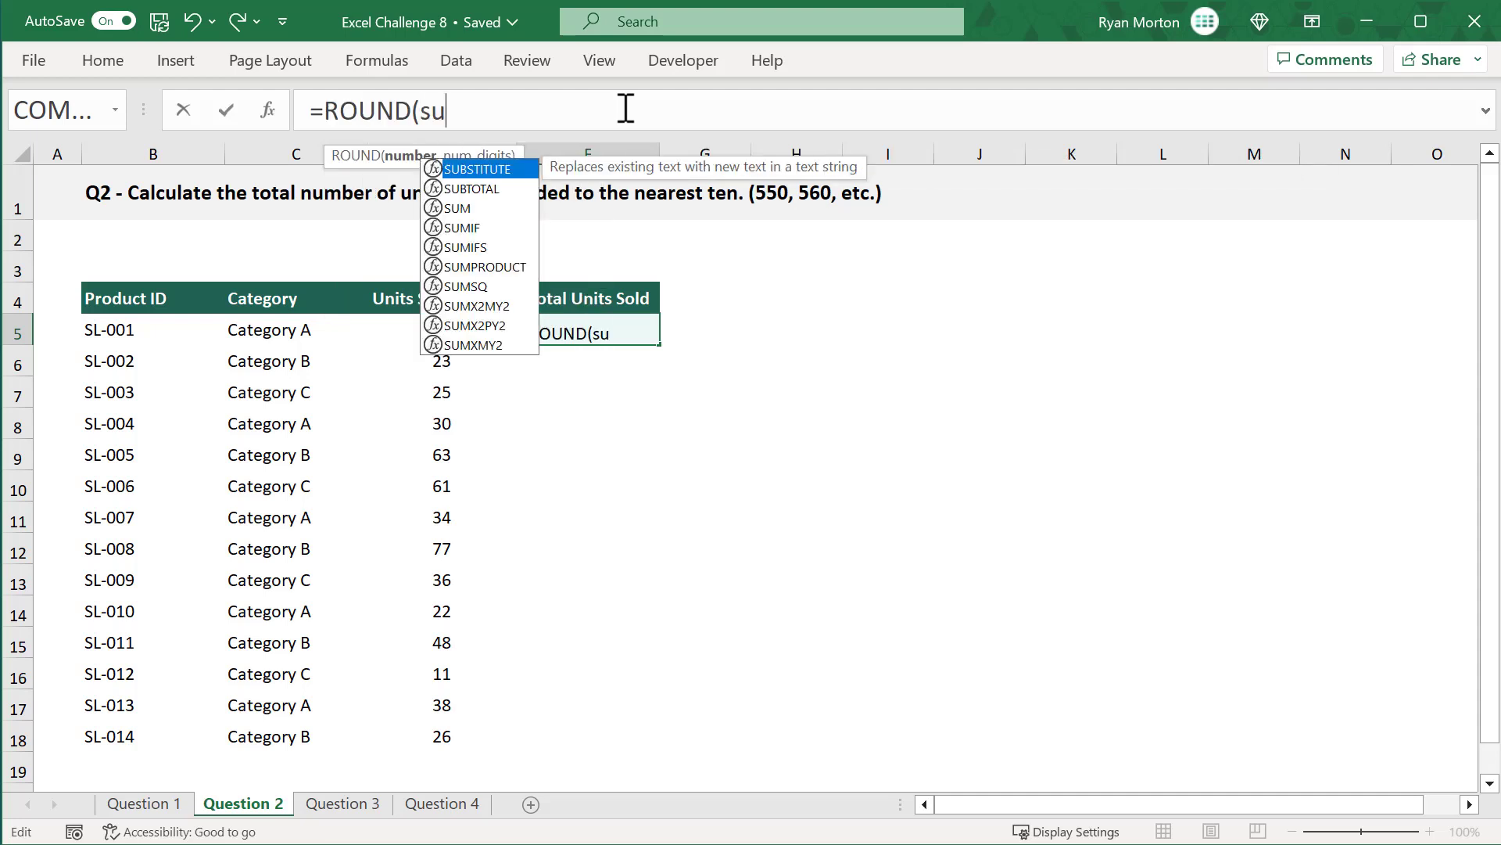
{"action": "key", "text": "Tab"}
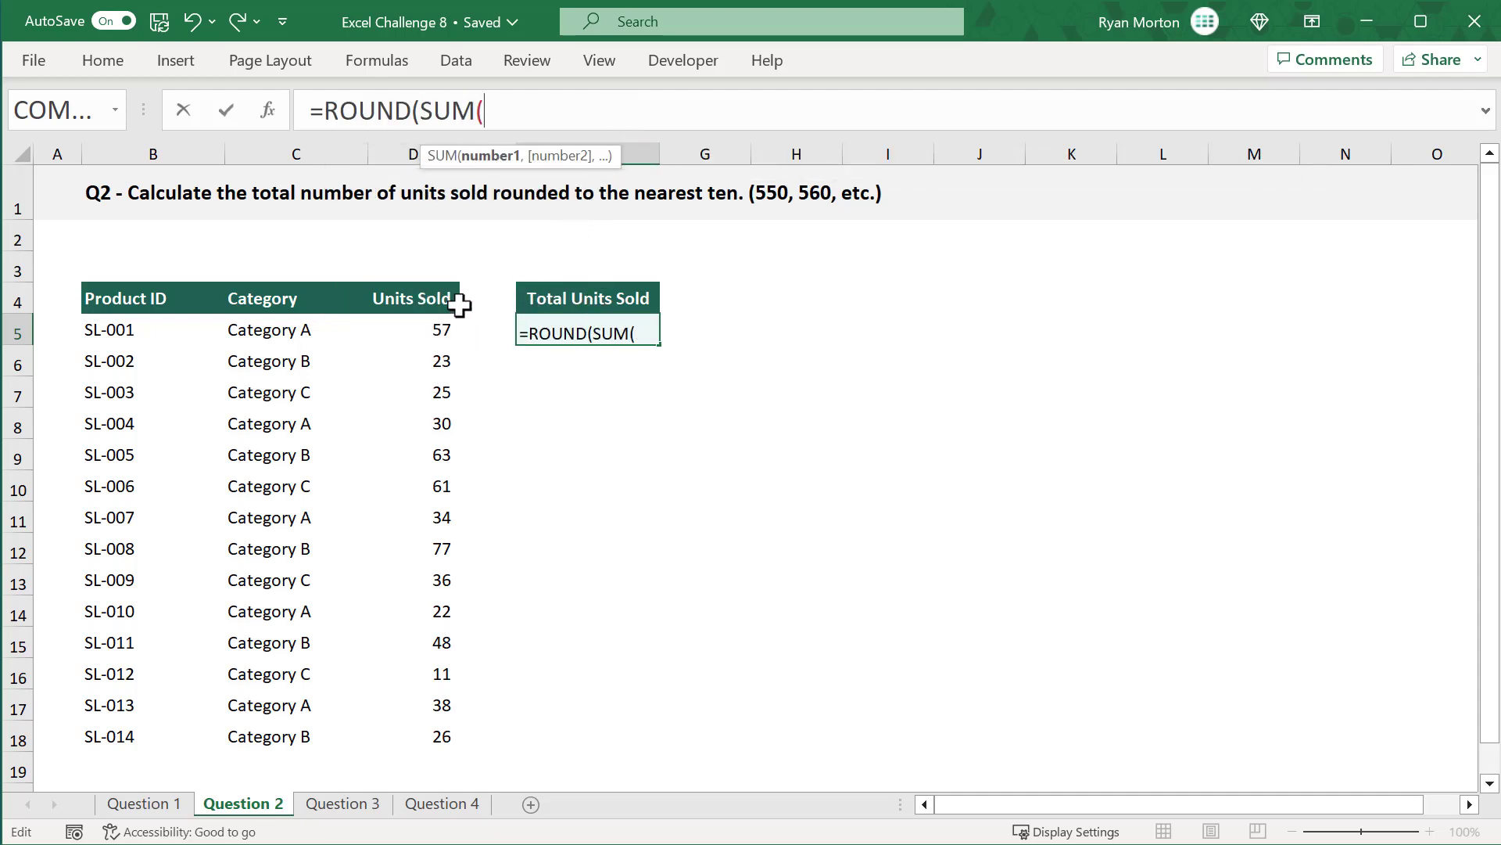
- Finish =ROUND(SUM(D5:D18),-1) so F5 shows 550, then go to Question 3
{"action": "left_click", "coordinate": [414, 322]}
{"action": "left_click_drag", "start_coordinate": [415, 323], "coordinate": [416, 734]}
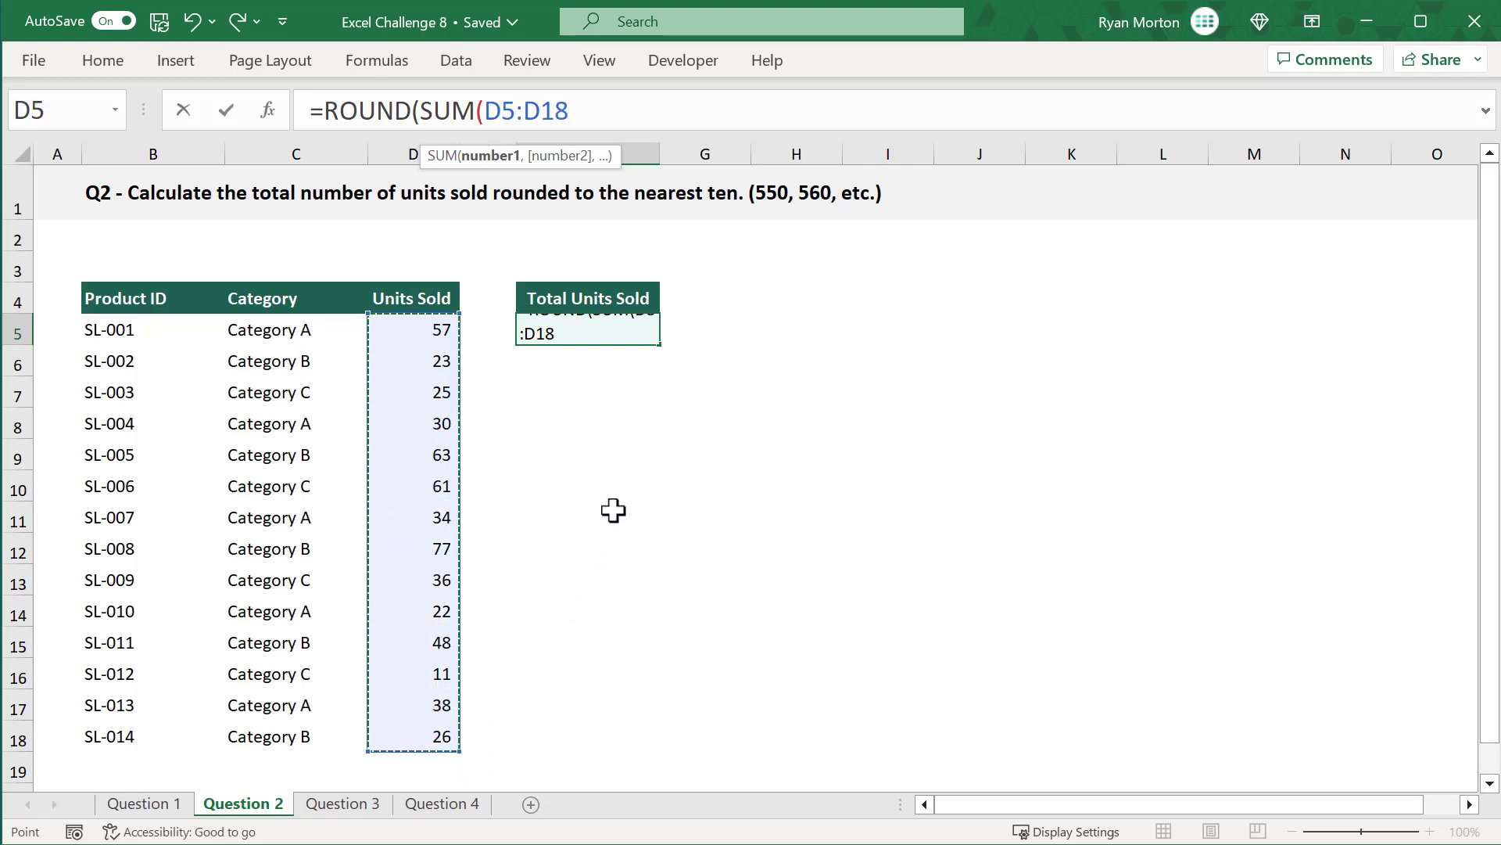
{"action": "type", "text": ")"}
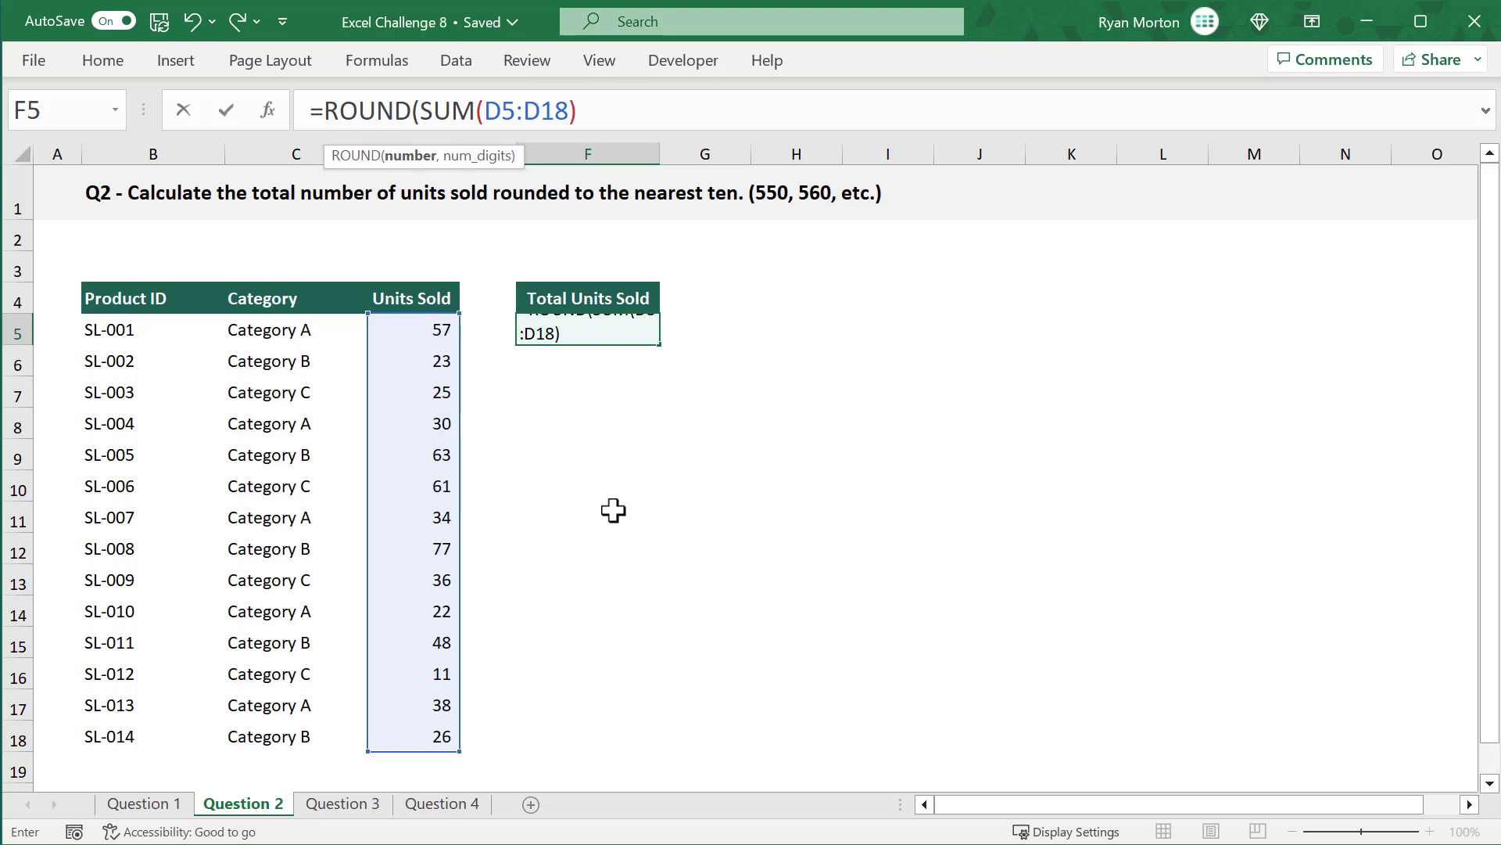
{"action": "type", "text": ","}
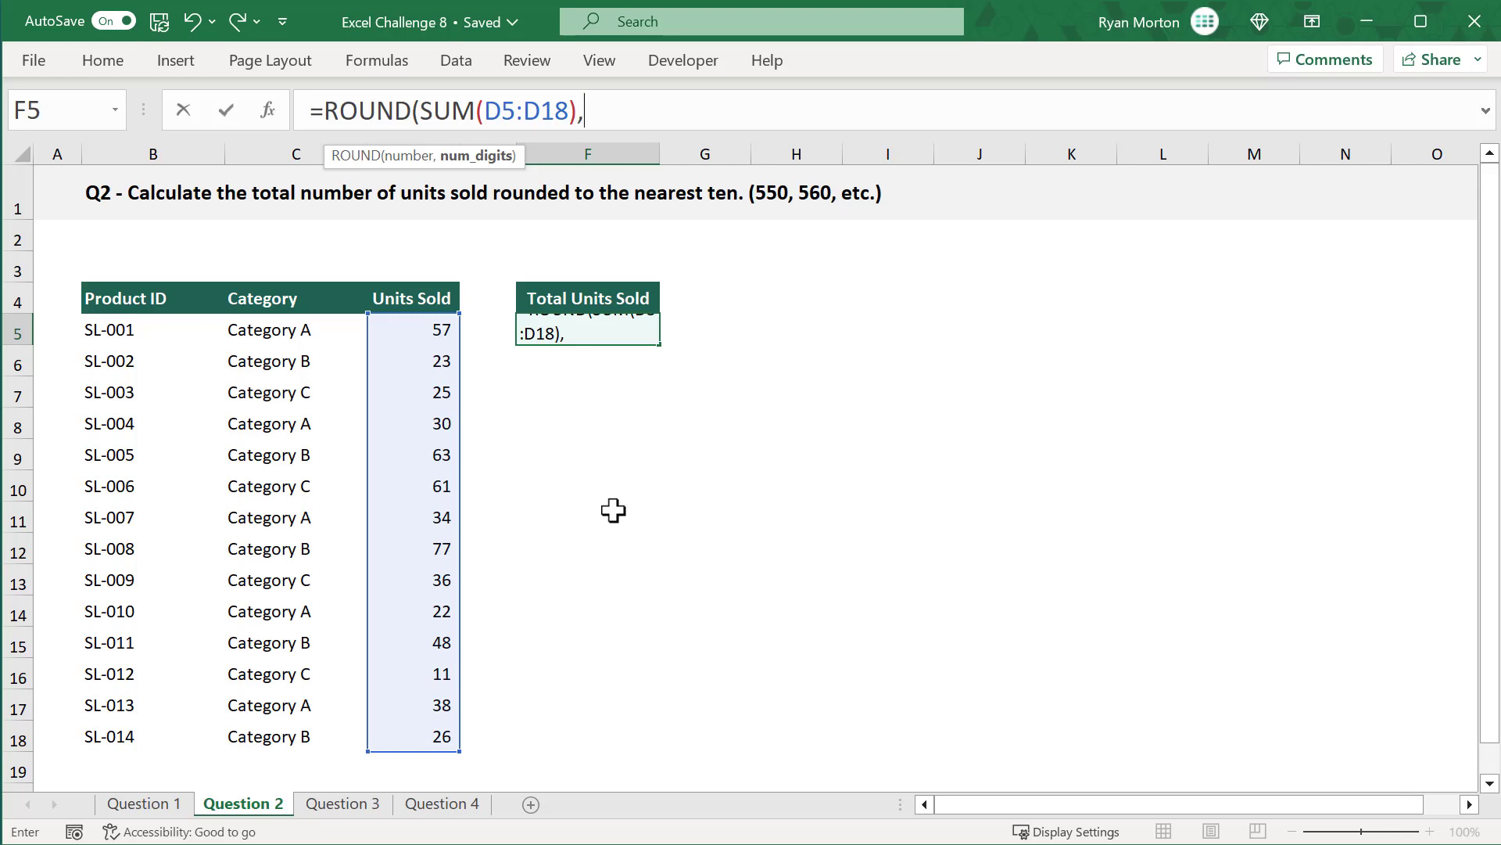
{"action": "type", "text": "-1)"}
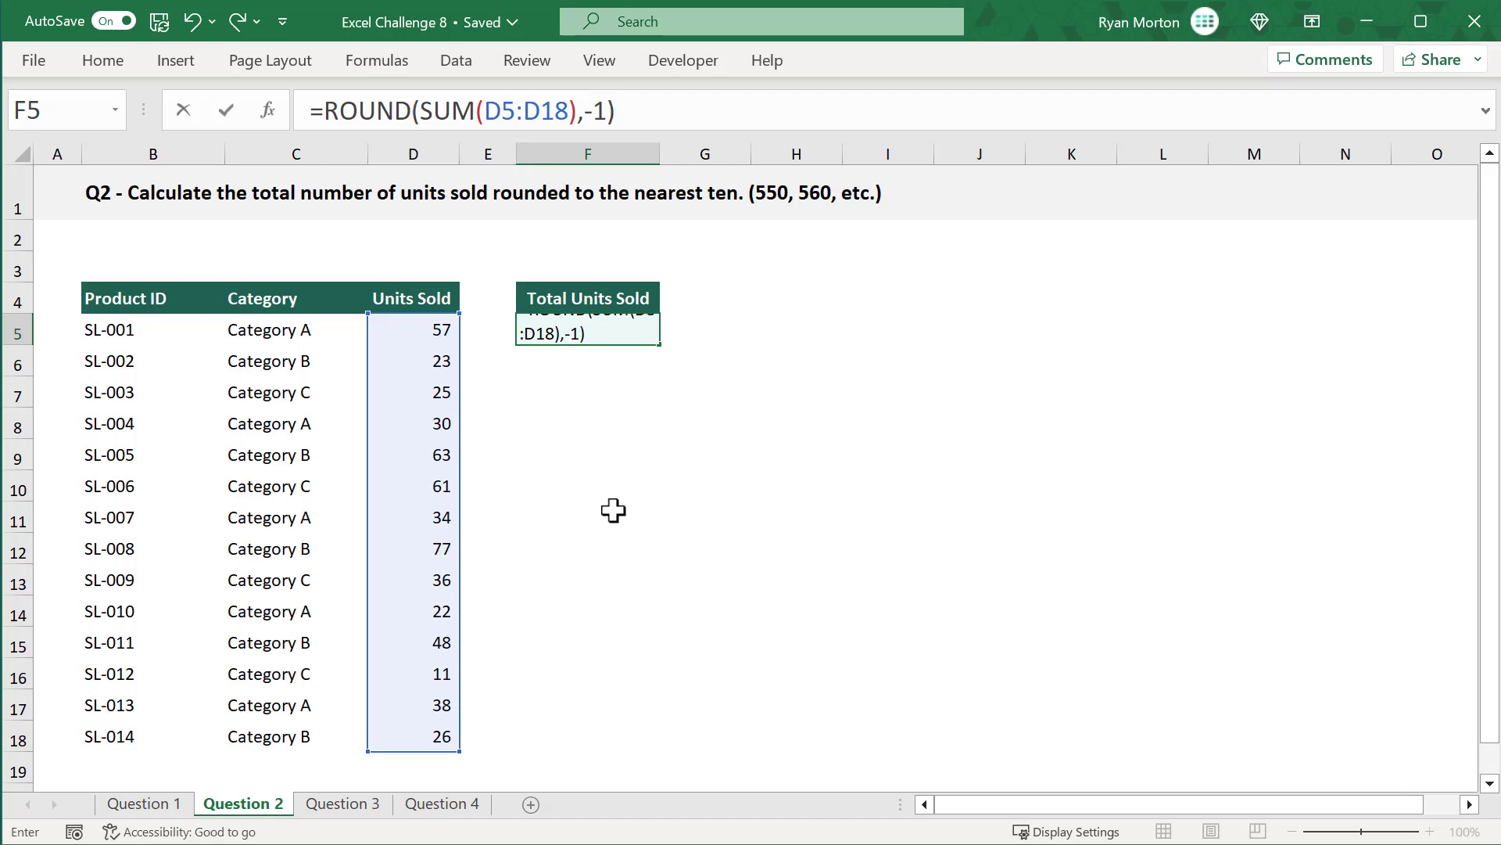
{"action": "key", "text": "Return"}
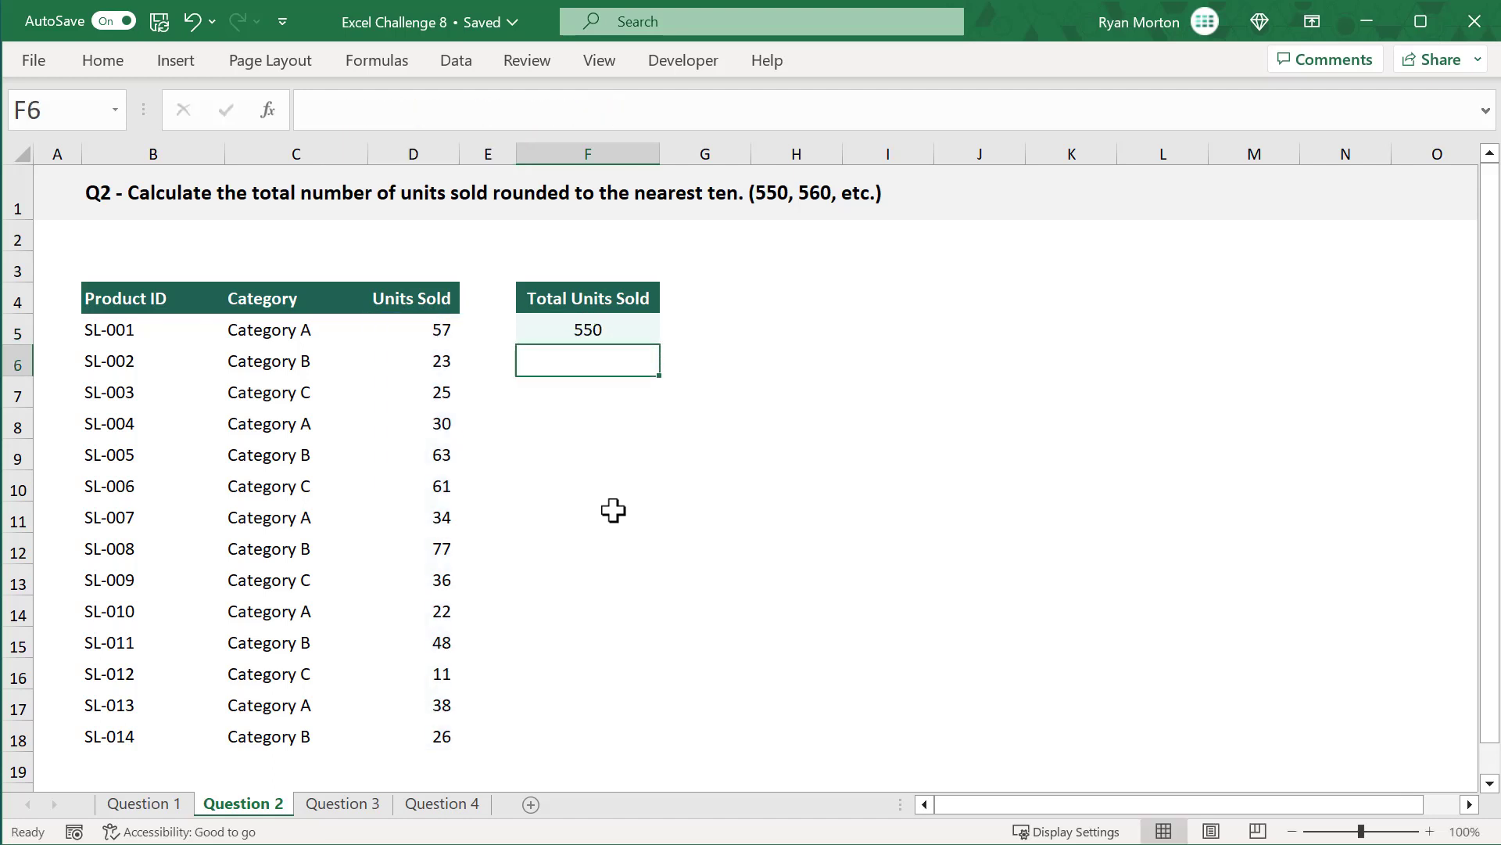
{"action": "left_click", "coordinate": [634, 329]}
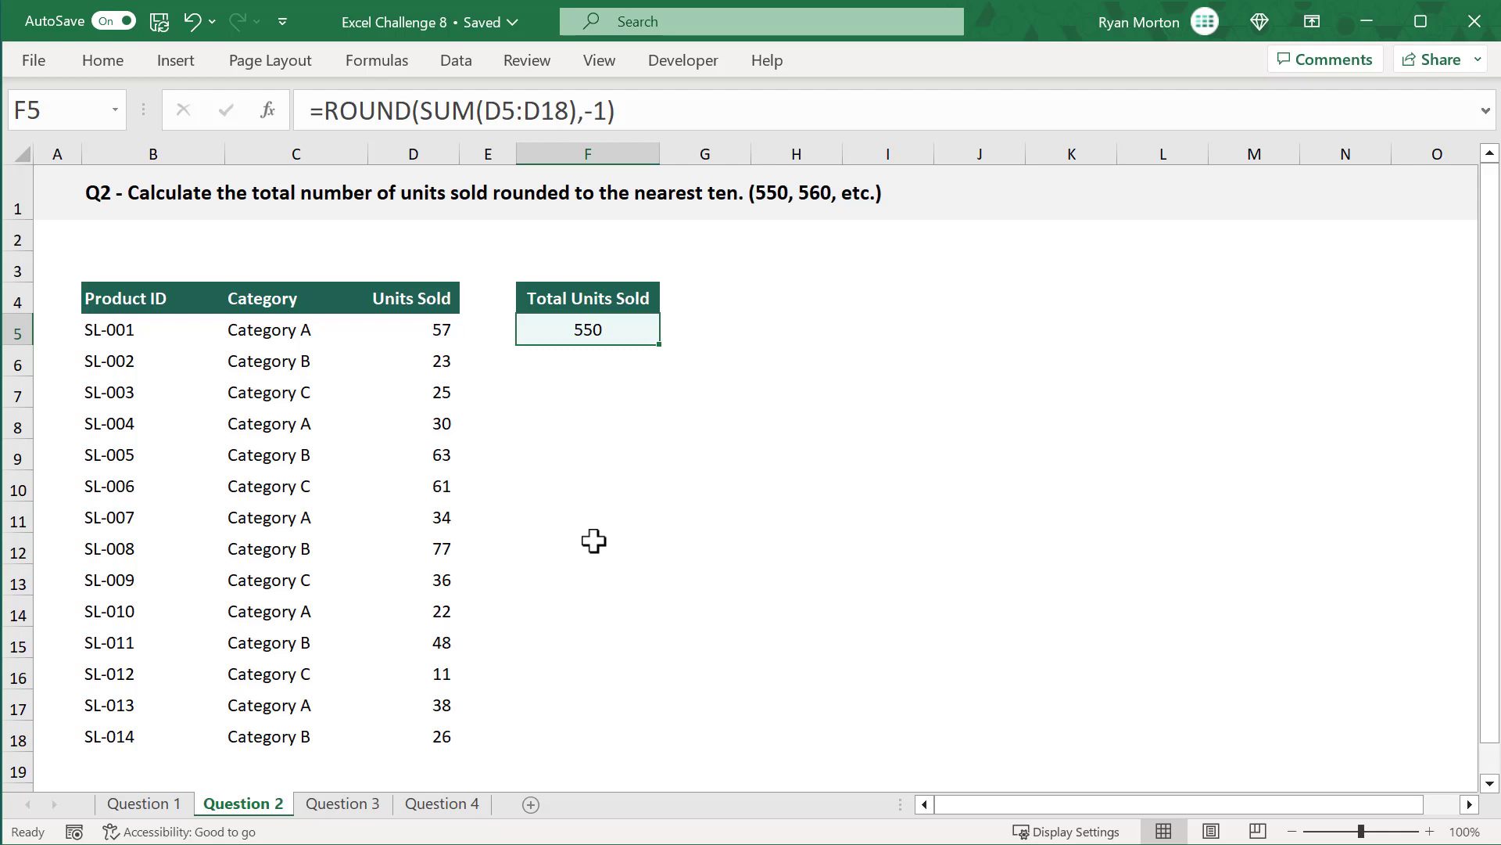
{"action": "left_click", "coordinate": [341, 804]}
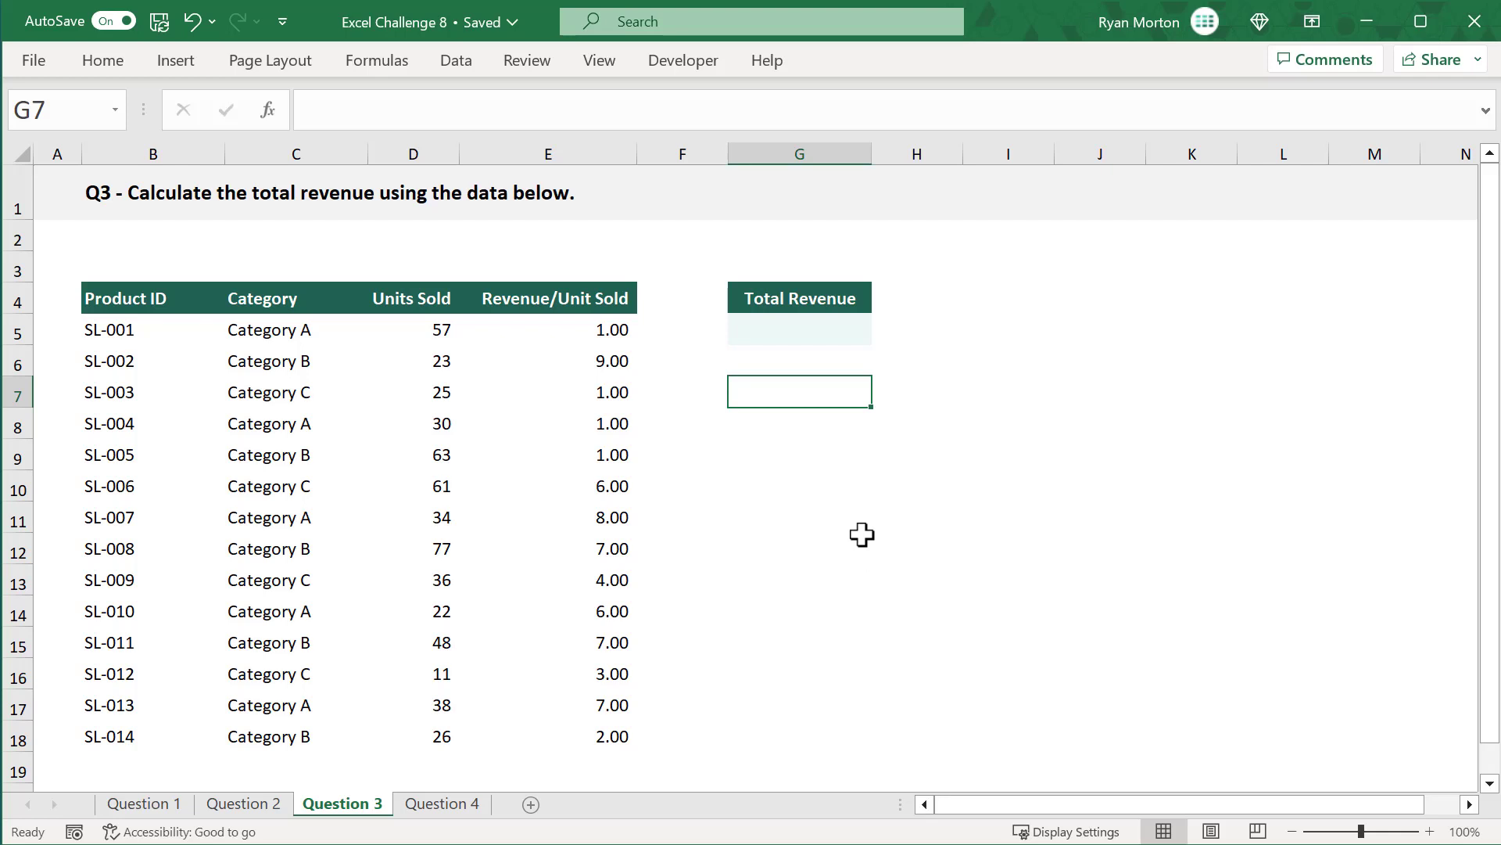
- Point out the Units Sold and Revenue/Unit pairs for SL-001 through SL-004
{"action": "left_click", "coordinate": [440, 335]}
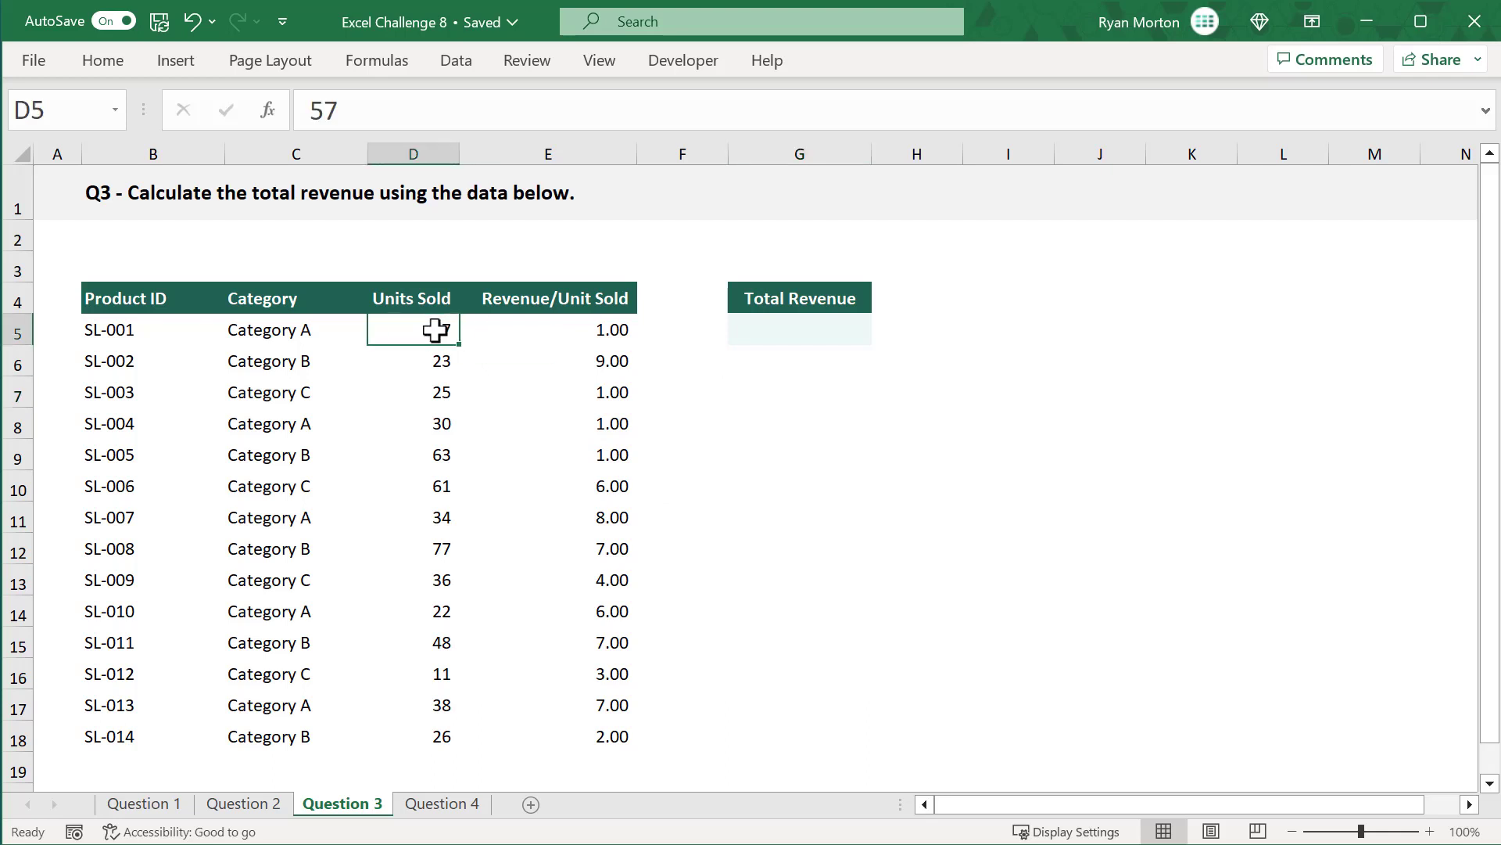
{"action": "left_click", "coordinate": [570, 333], "text": "ctrl"}
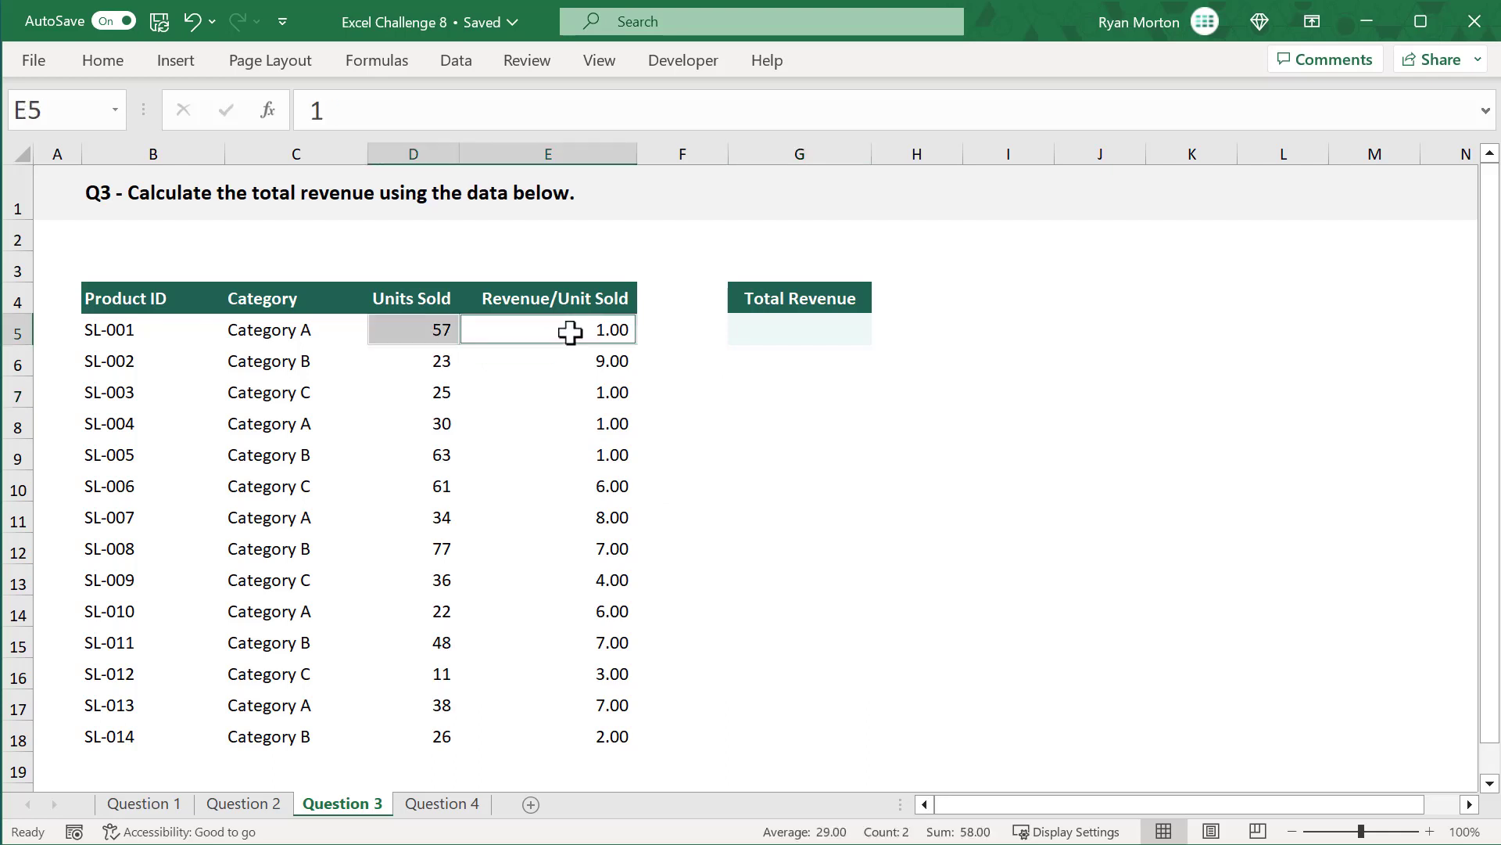
{"action": "left_click_drag", "start_coordinate": [444, 362], "coordinate": [584, 360]}
{"action": "left_click_drag", "start_coordinate": [422, 390], "coordinate": [563, 388]}
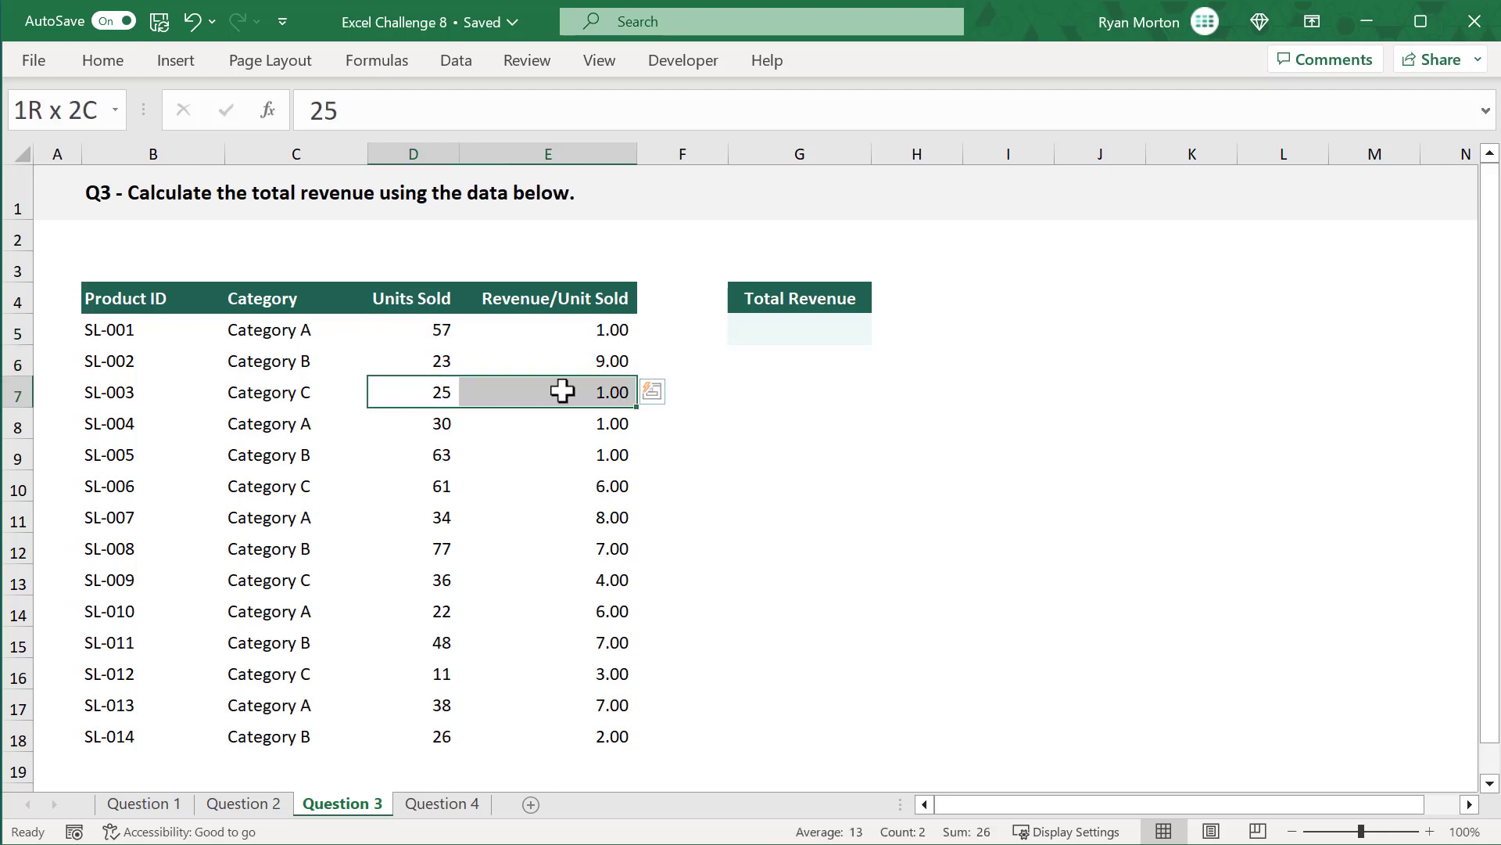
{"action": "left_click", "coordinate": [444, 425]}
{"action": "left_click_drag", "start_coordinate": [444, 425], "coordinate": [580, 425]}
{"action": "left_click", "coordinate": [581, 426]}
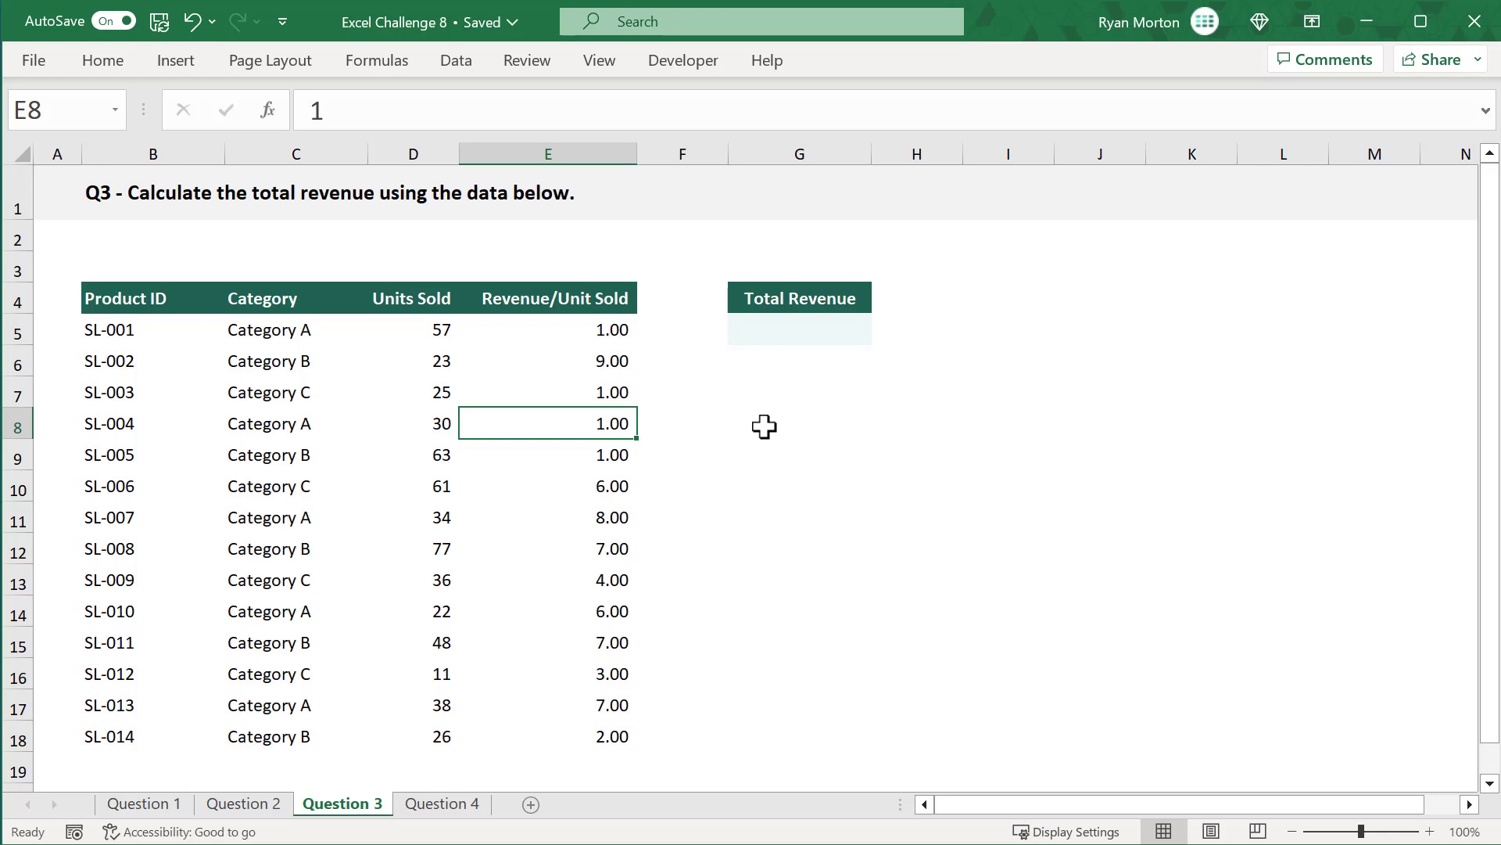
- Enter =SUMPRODUCT(D5:D18,E5:E18) in G5 for a total revenue of 2,522.00
{"action": "left_click", "coordinate": [817, 334]}
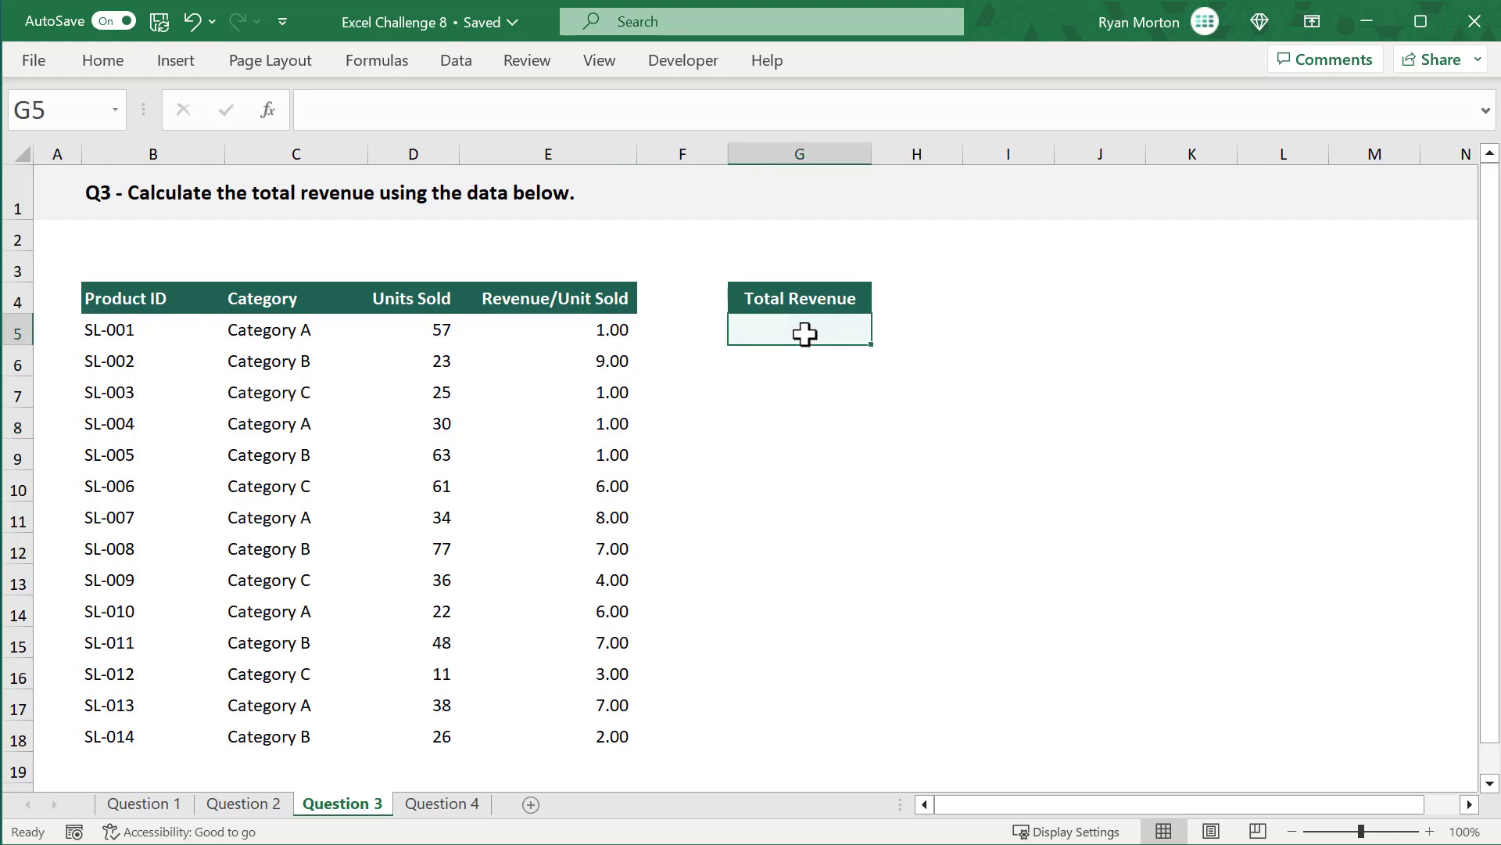
{"action": "left_click", "coordinate": [703, 110]}
{"action": "type", "text": "=sump"}
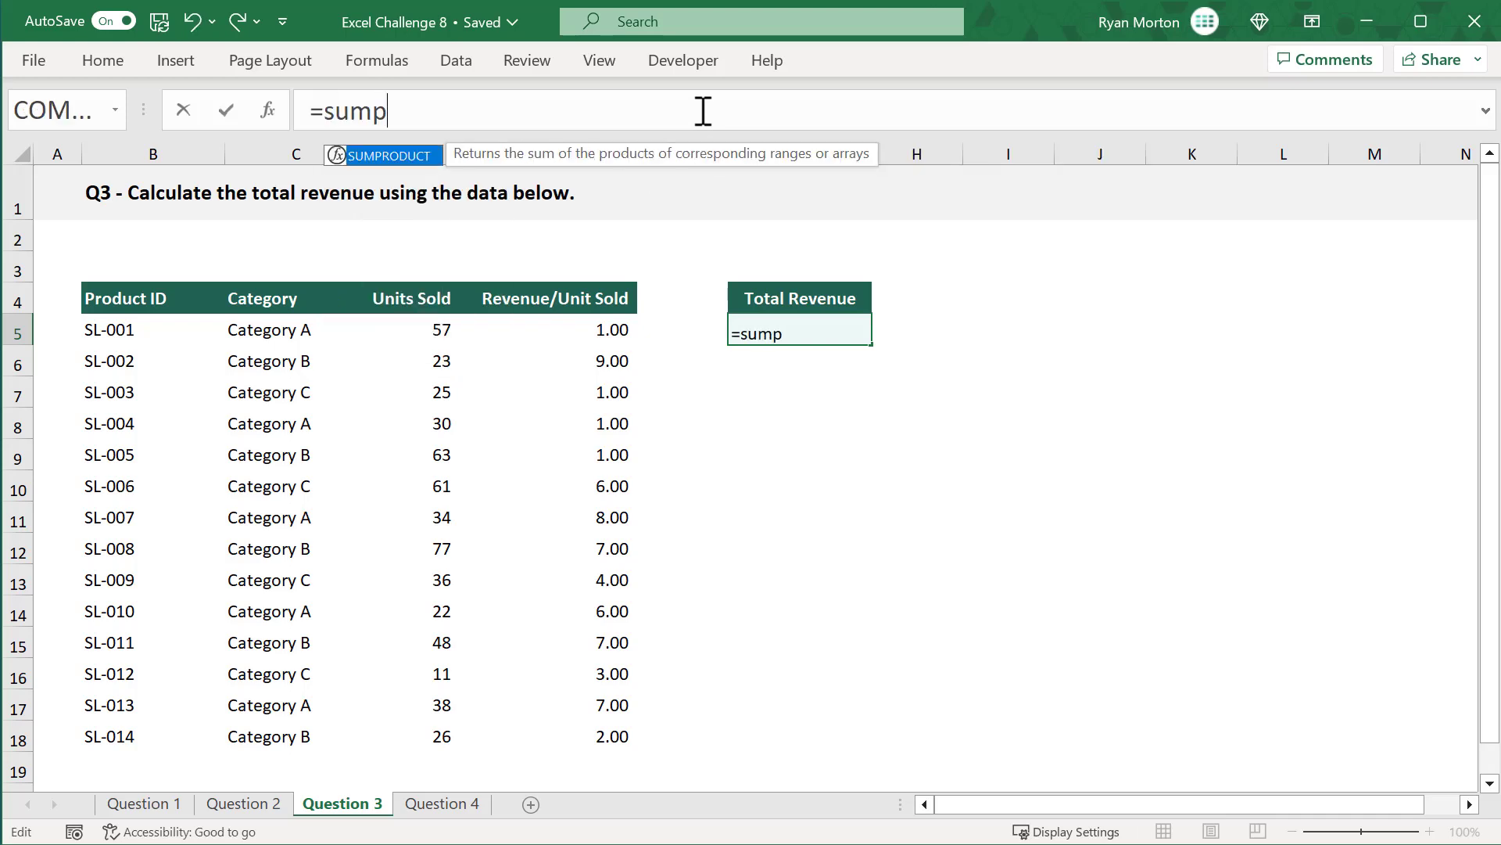
{"action": "key", "text": "Tab"}
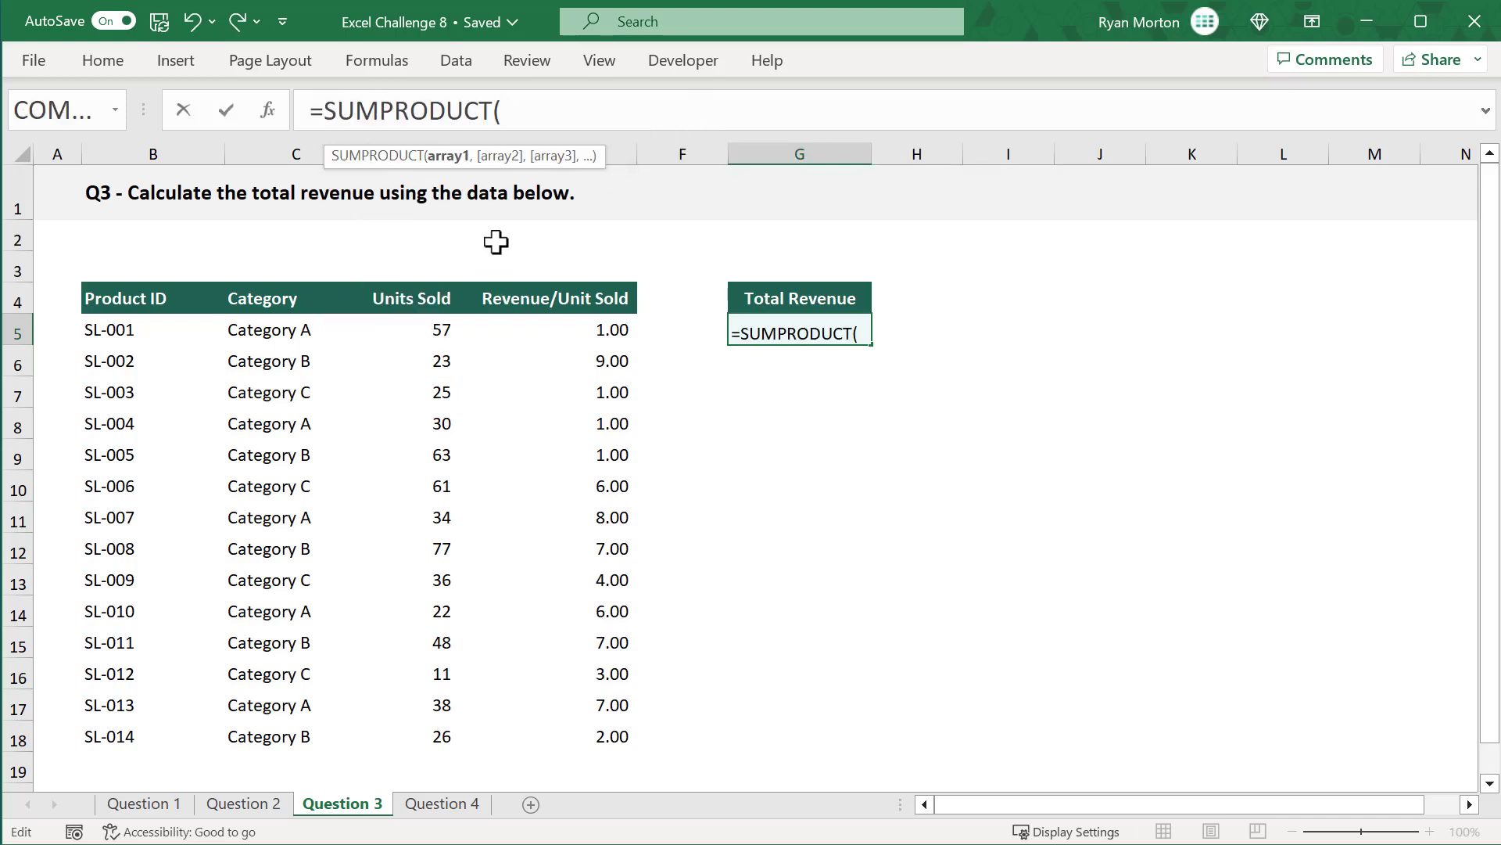
{"action": "left_click_drag", "start_coordinate": [403, 335], "coordinate": [412, 744]}
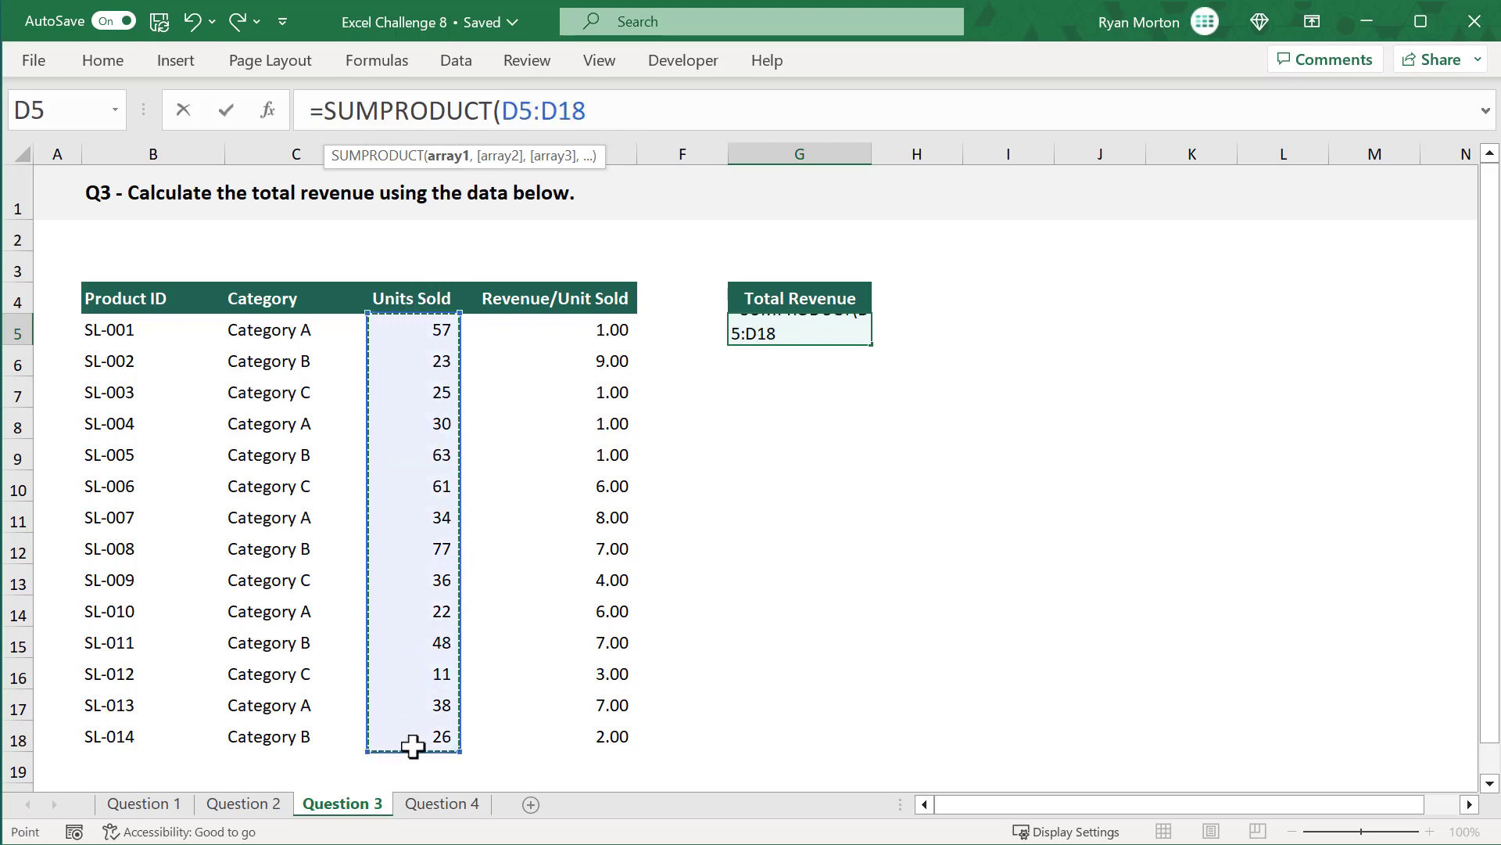
{"action": "type", "text": ","}
{"action": "left_click_drag", "start_coordinate": [566, 329], "coordinate": [590, 734]}
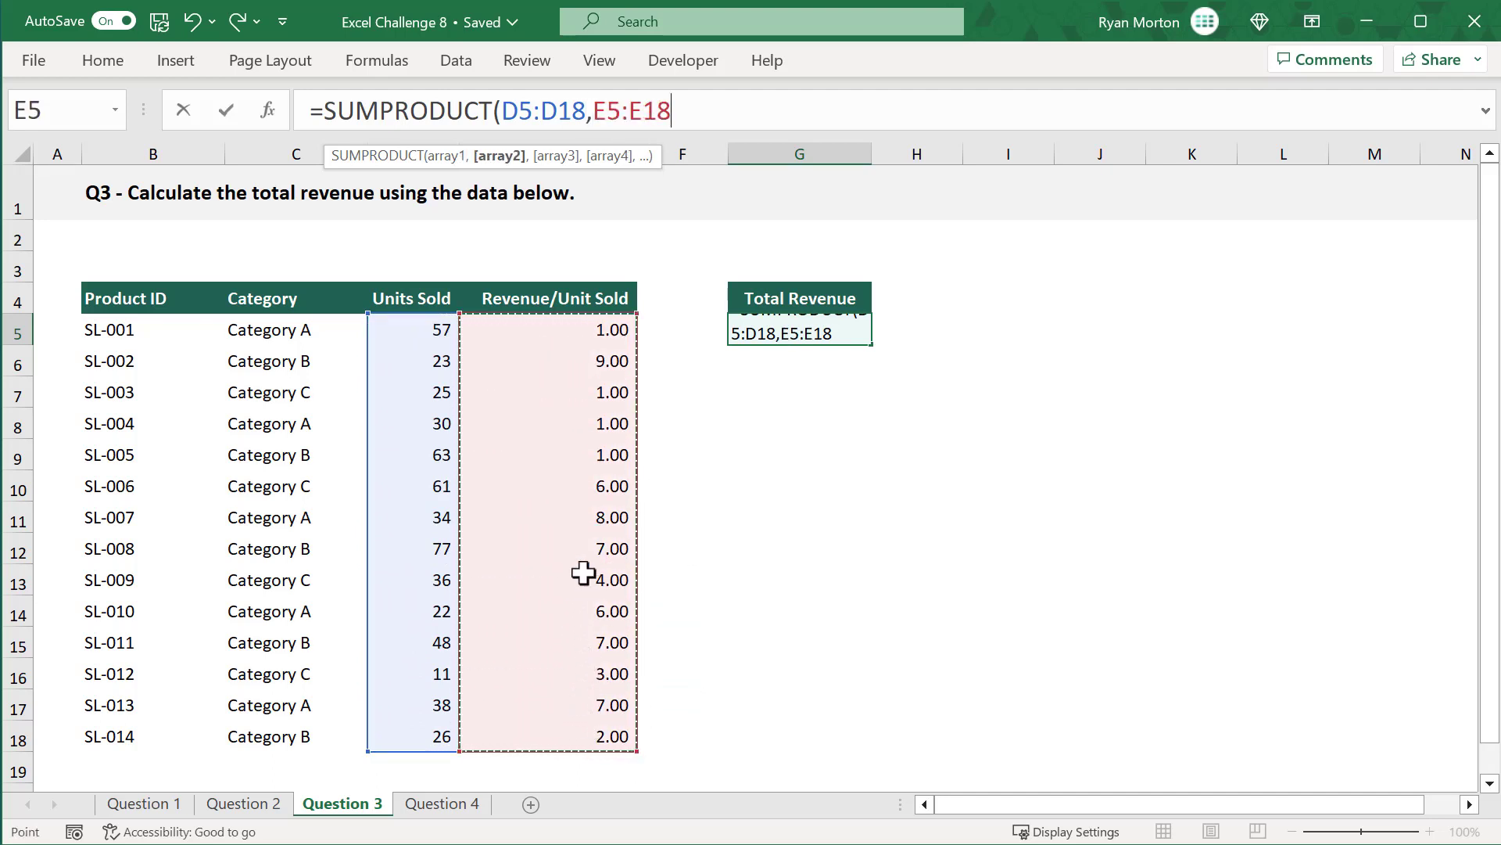
{"action": "type", "text": ")"}
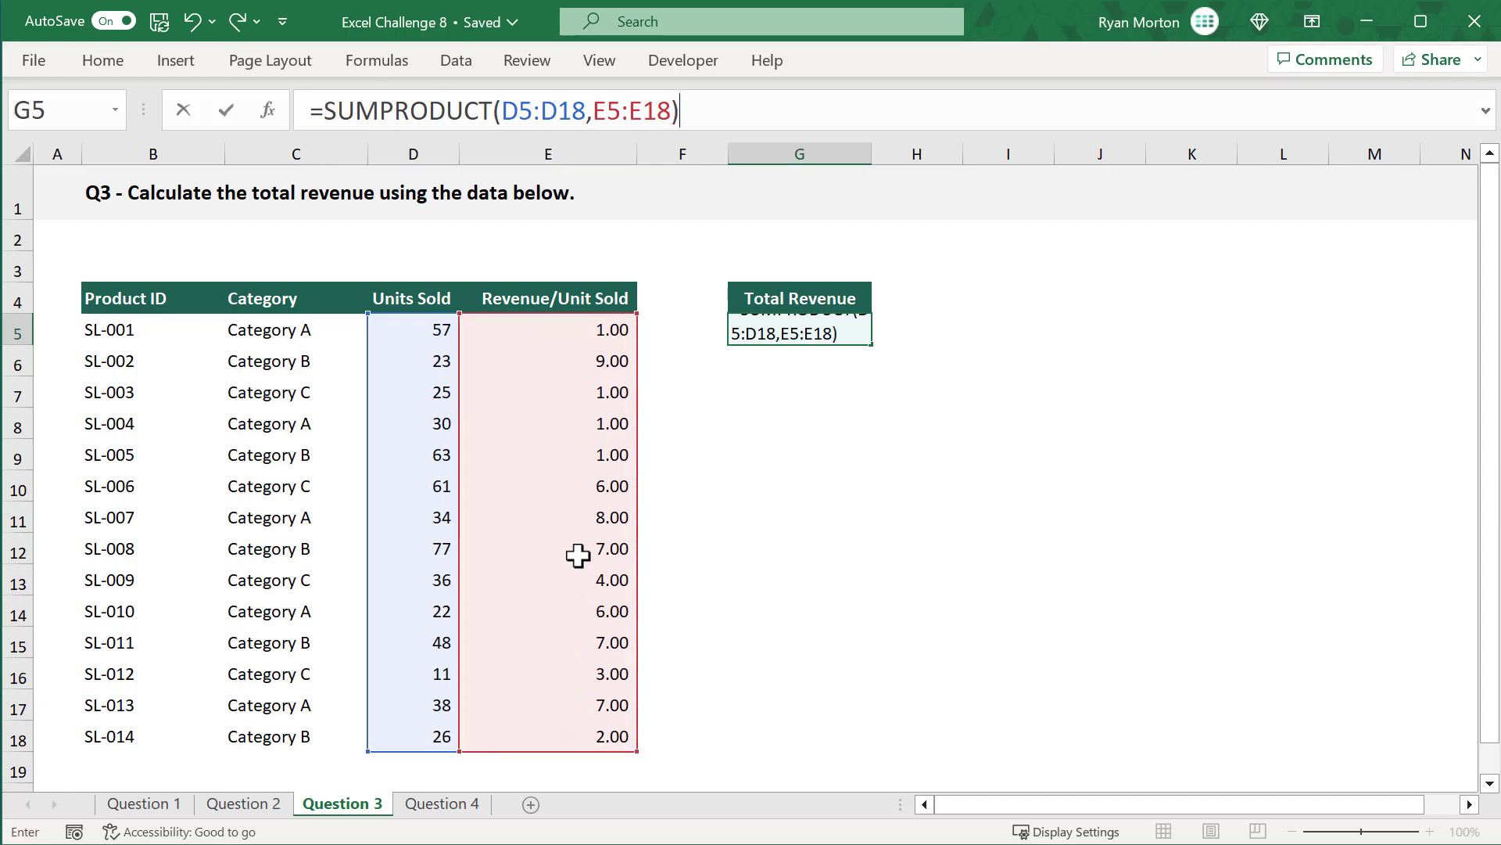
{"action": "key", "text": "Return"}
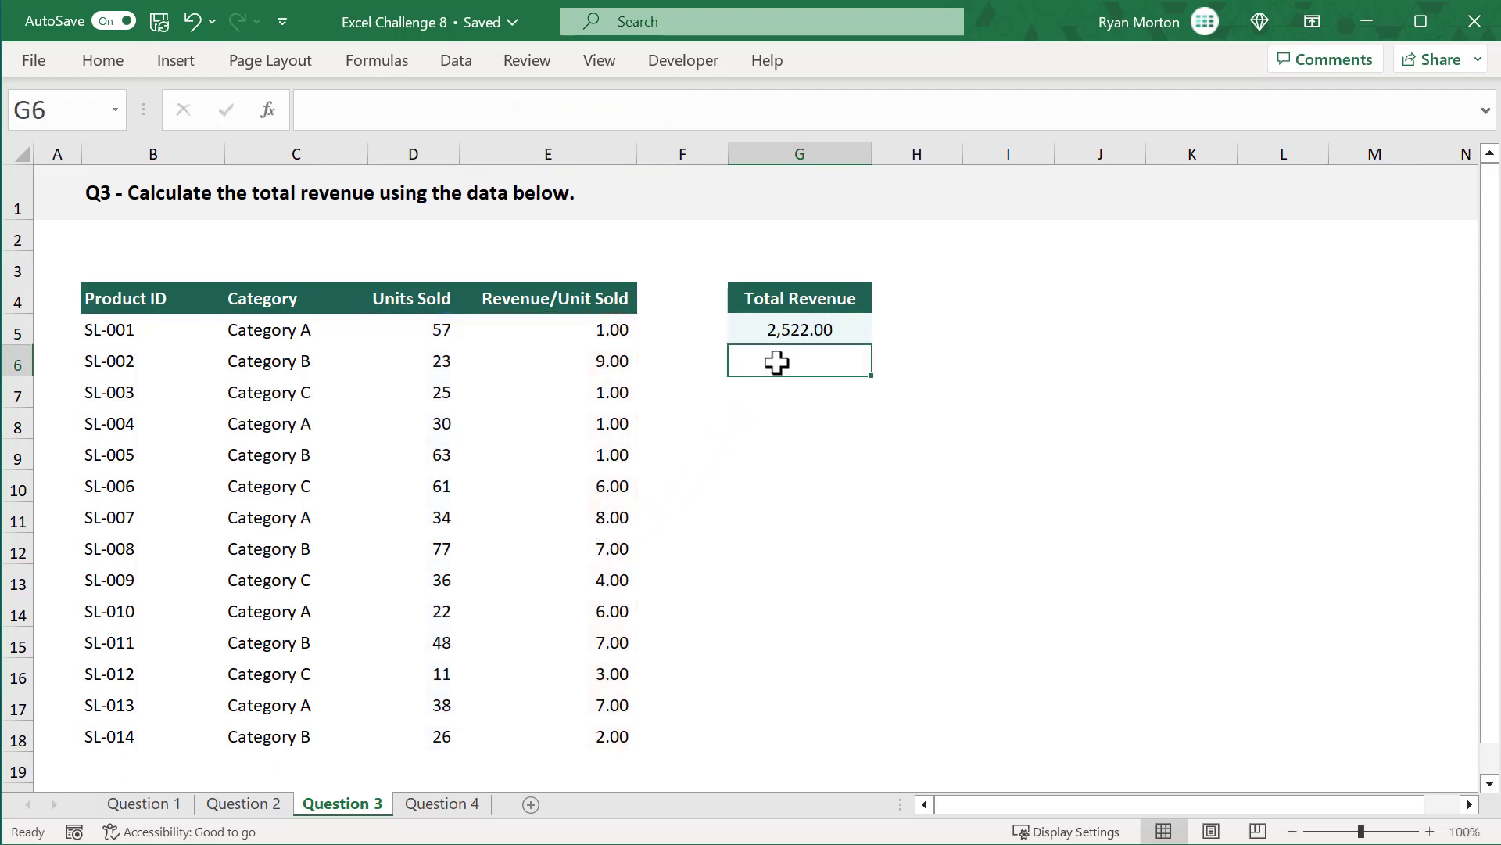
- Review G5's SUMPRODUCT formula, then switch to the Question 4 sheet
{"action": "left_click", "coordinate": [841, 327]}
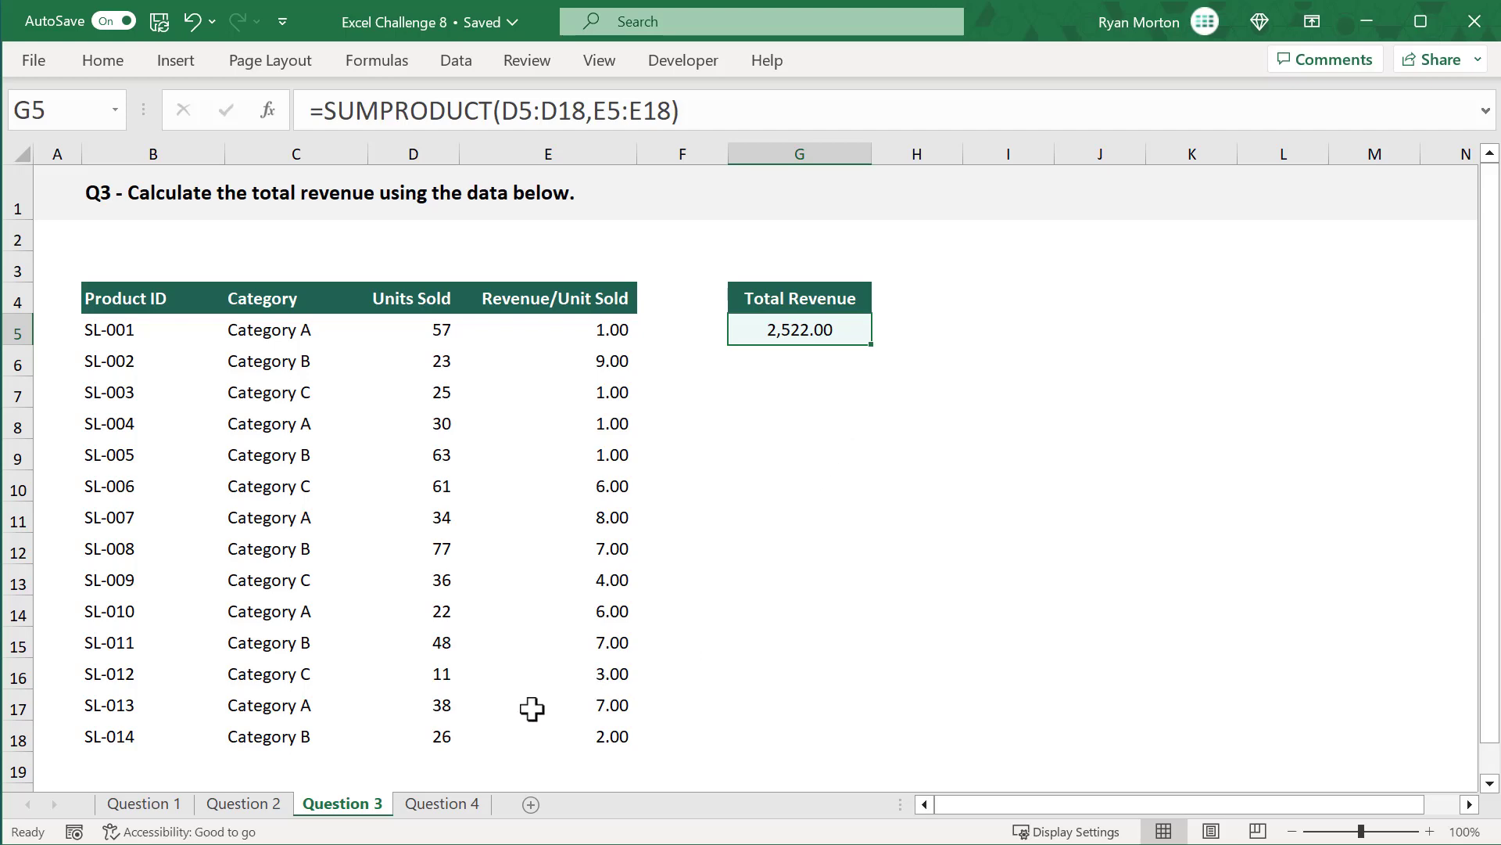
{"action": "left_click", "coordinate": [469, 803]}
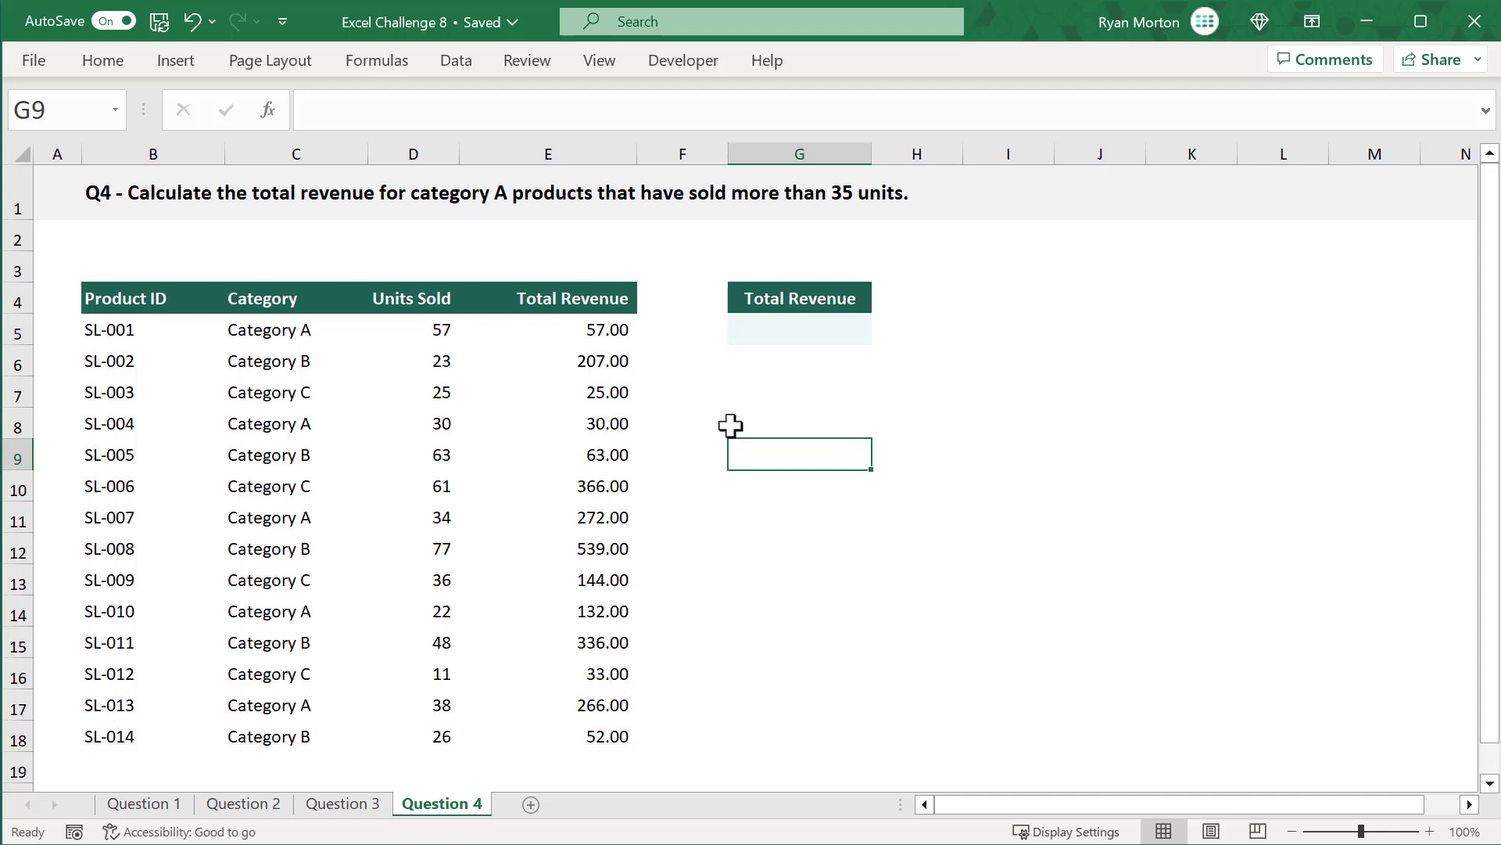
- Begin =SUMIFS(E5:E18,C5:C18, in G5, summing Total Revenue by Category
{"action": "left_click", "coordinate": [817, 333]}
{"action": "left_click", "coordinate": [833, 115]}
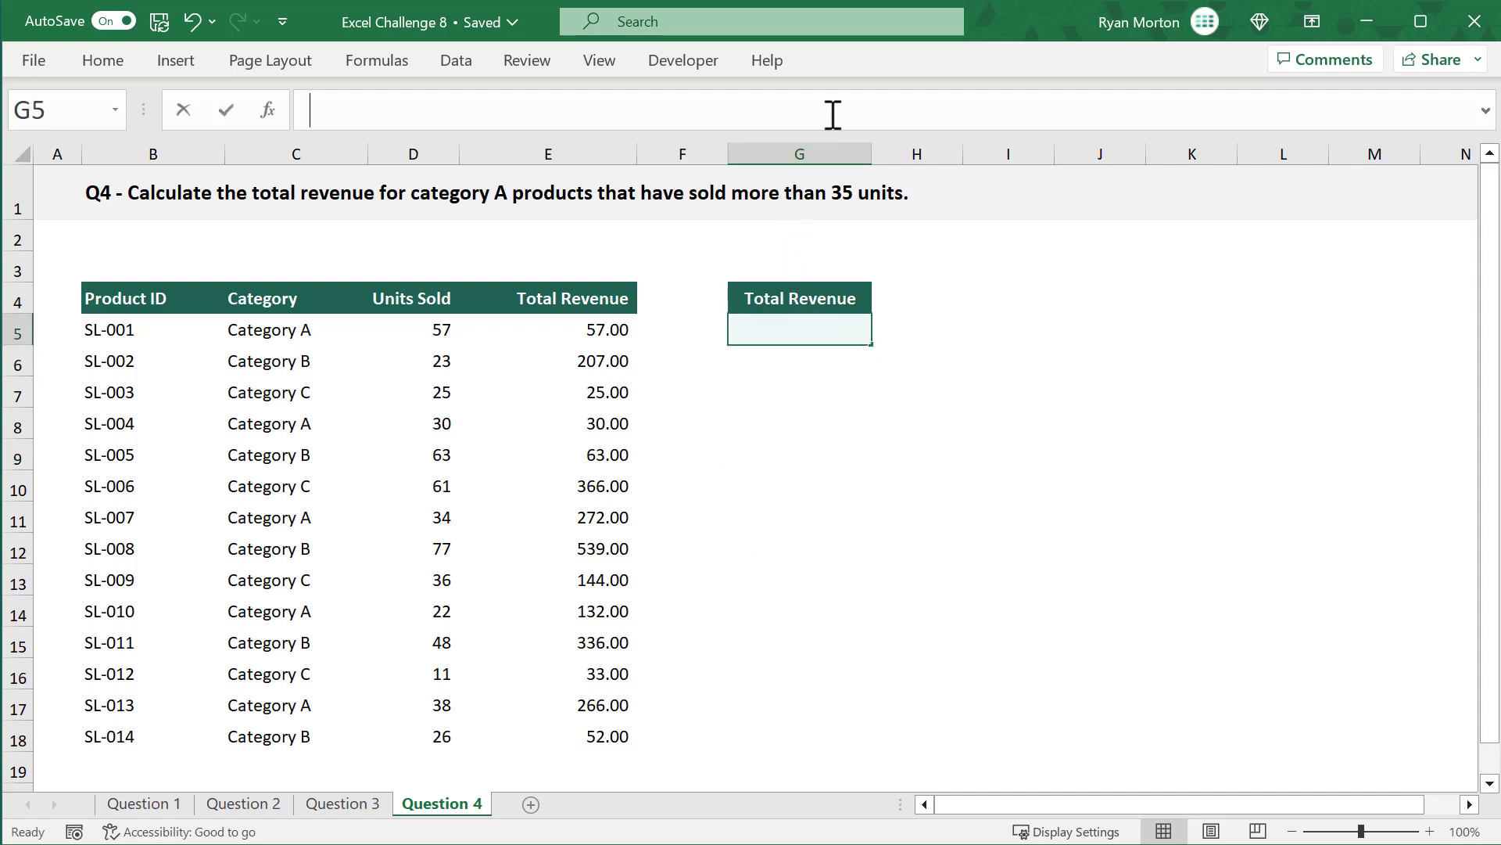
{"action": "type", "text": "="}
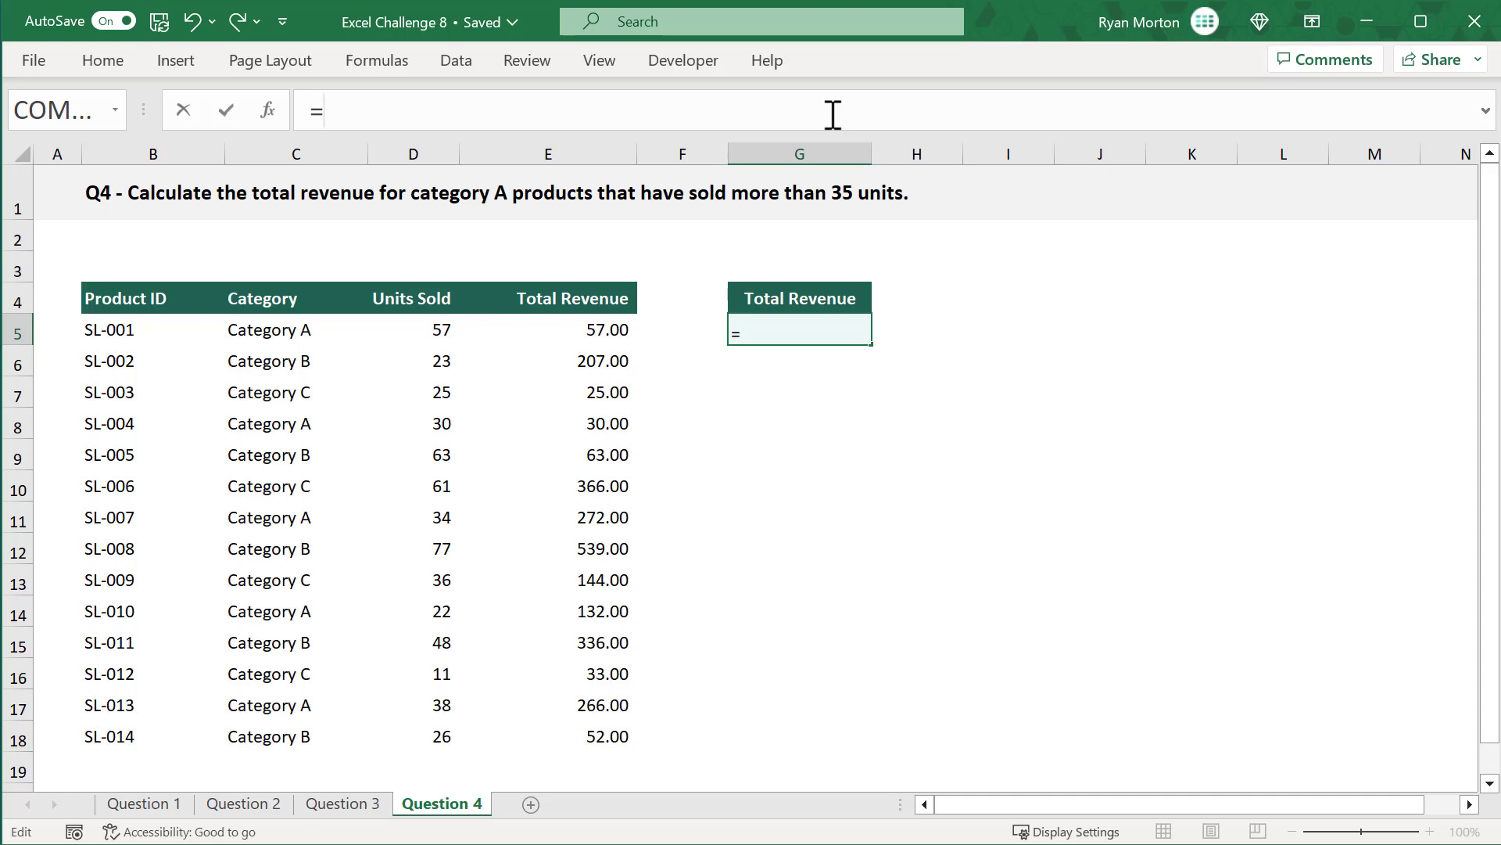
{"action": "type", "text": "sumifs"}
{"action": "key", "text": "Tab"}
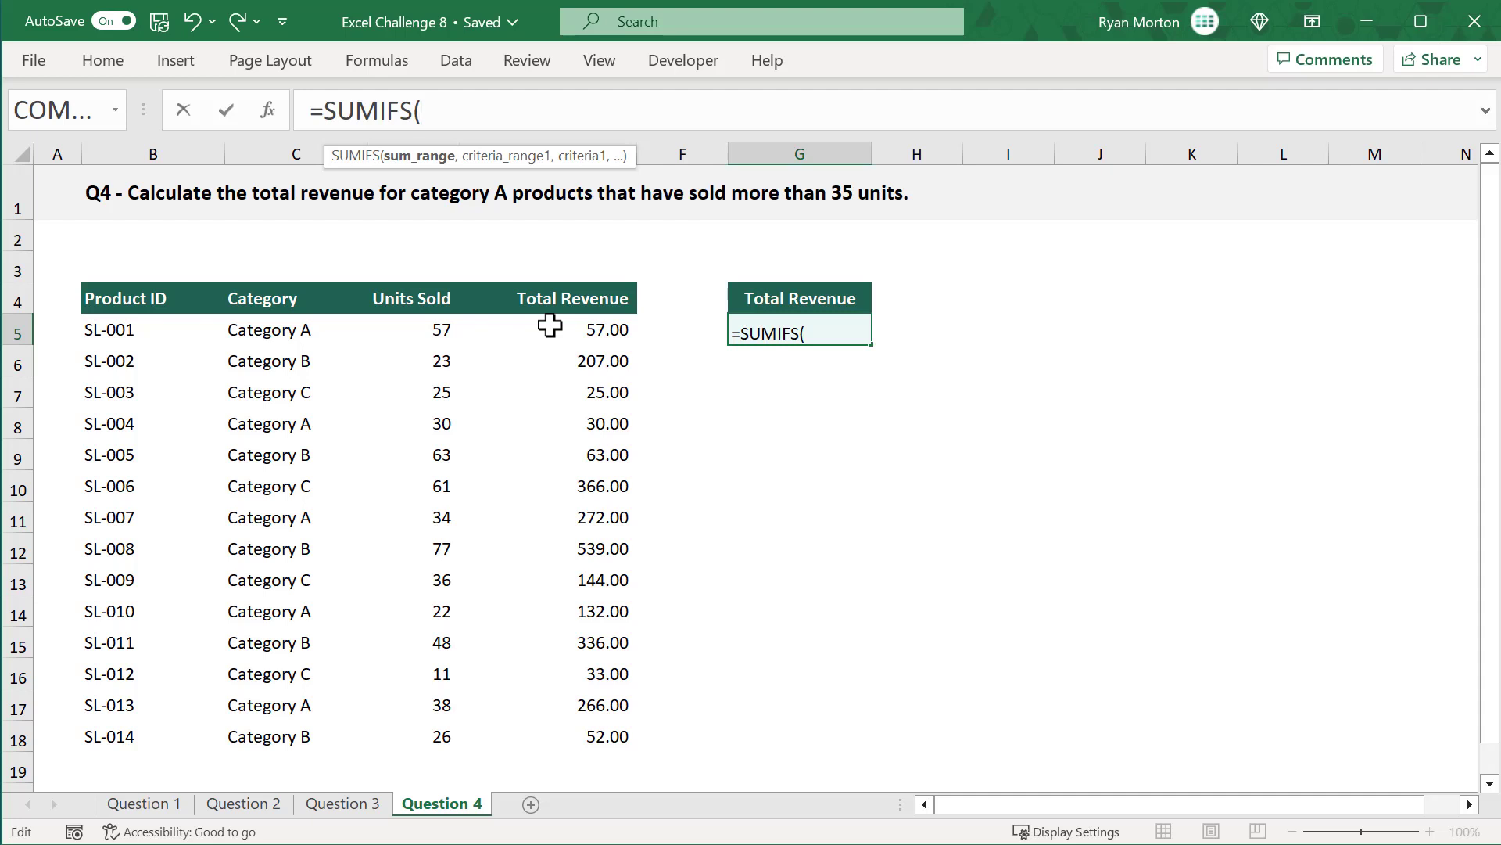
{"action": "left_click_drag", "start_coordinate": [550, 325], "coordinate": [591, 729]}
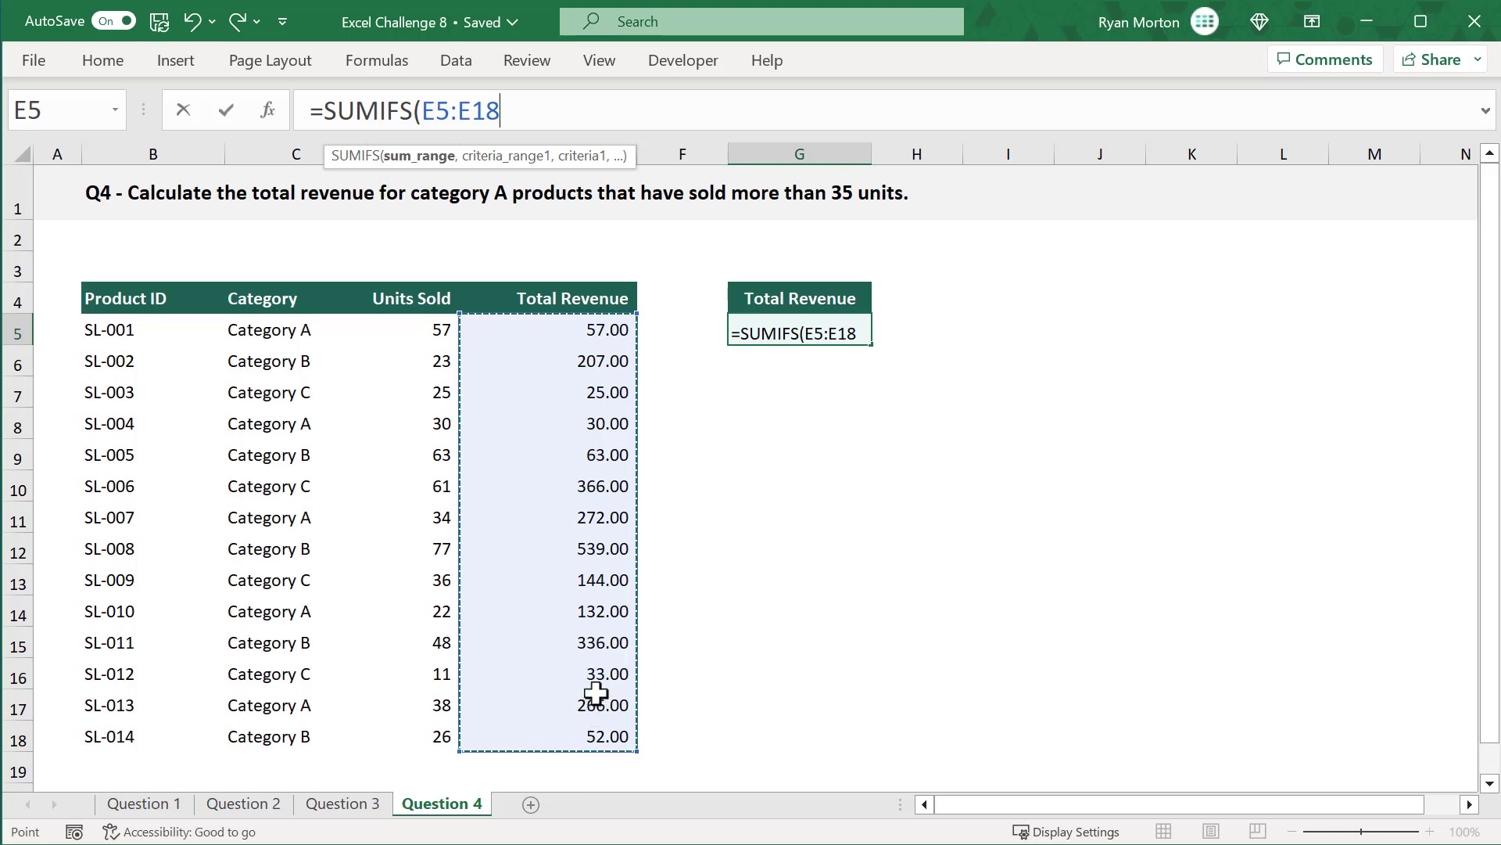
{"action": "type", "text": ","}
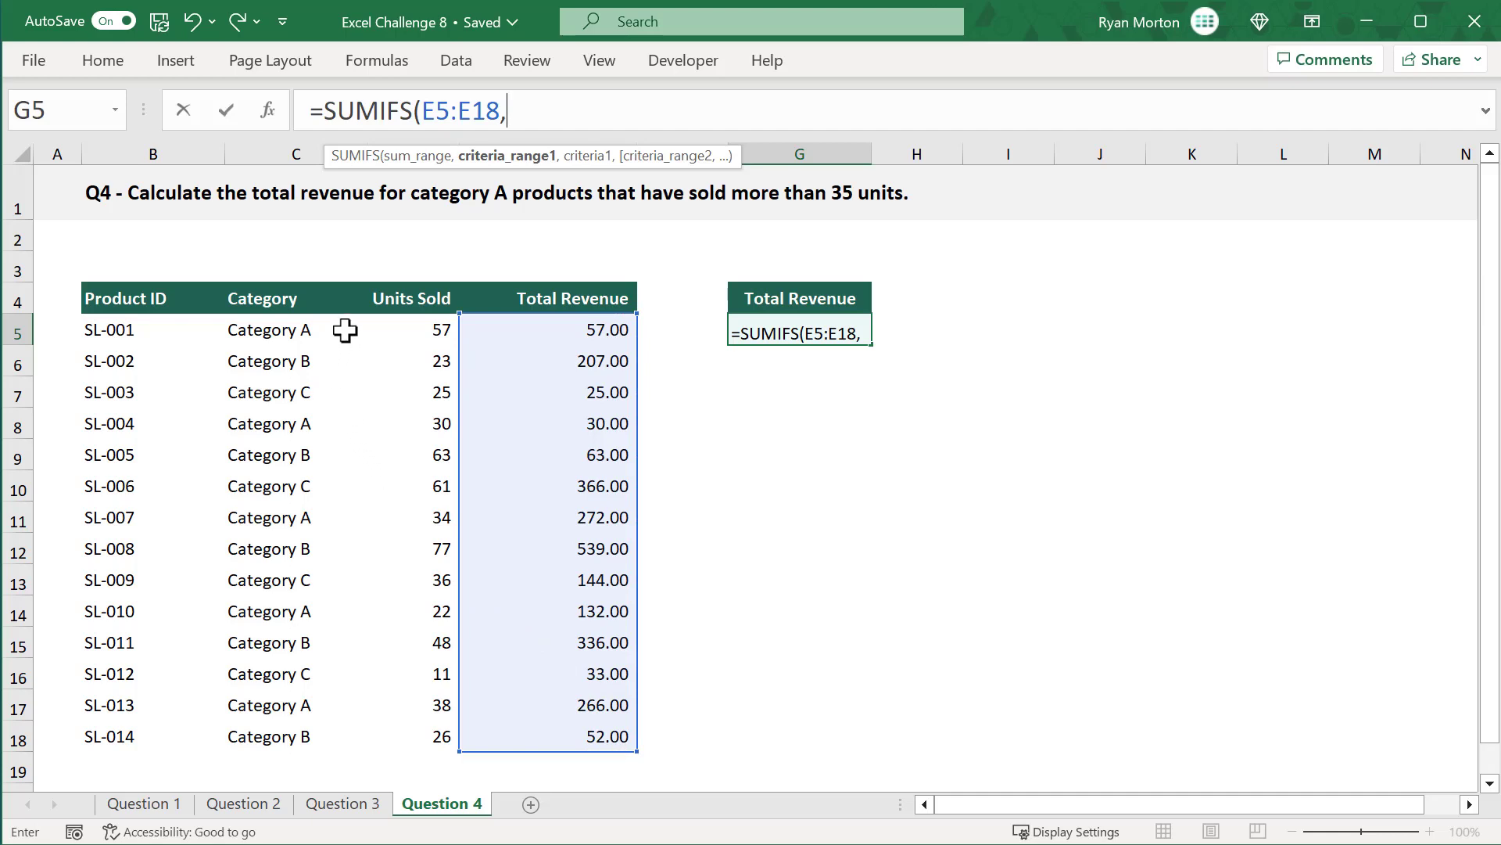
{"action": "left_click_drag", "start_coordinate": [333, 330], "coordinate": [325, 733]}
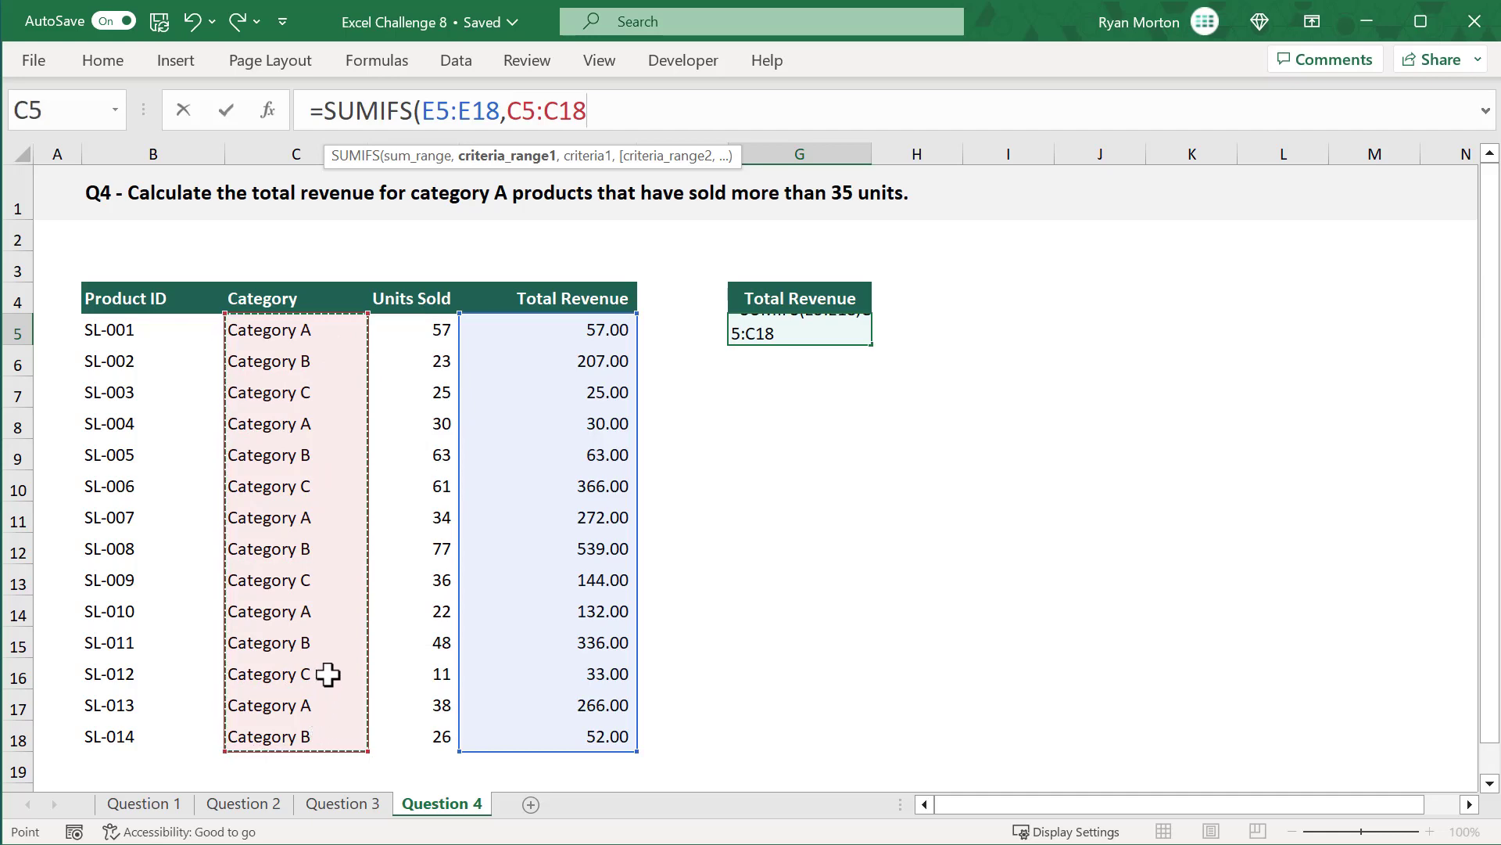
{"action": "type", "text": ","}
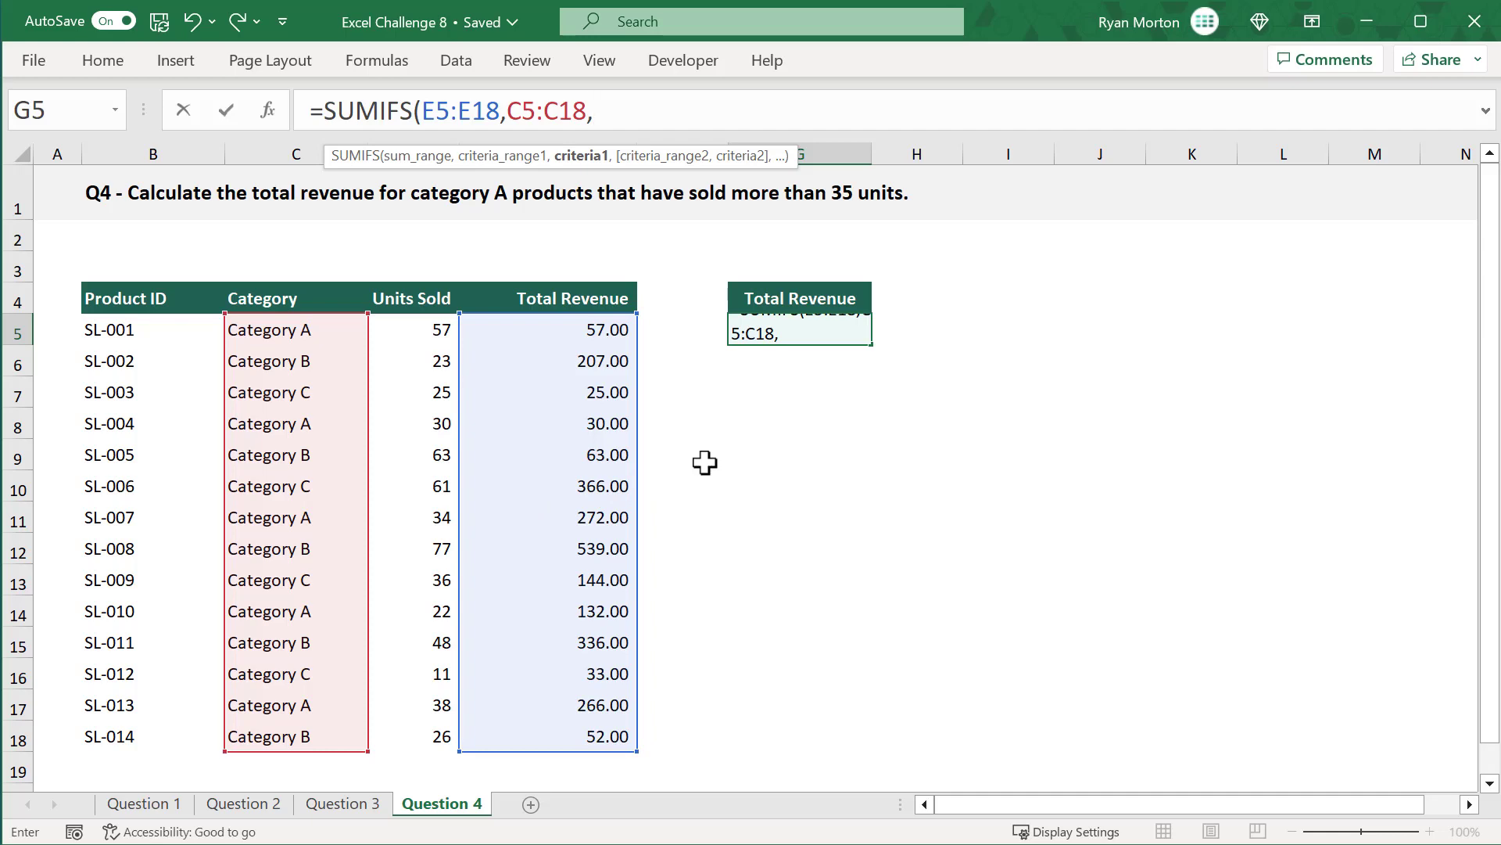
- Complete the SUMIFS with "Category A" and D5:D18 ">35" so G5 shows 323.00
{"action": "type", "text": "\"Categor"}
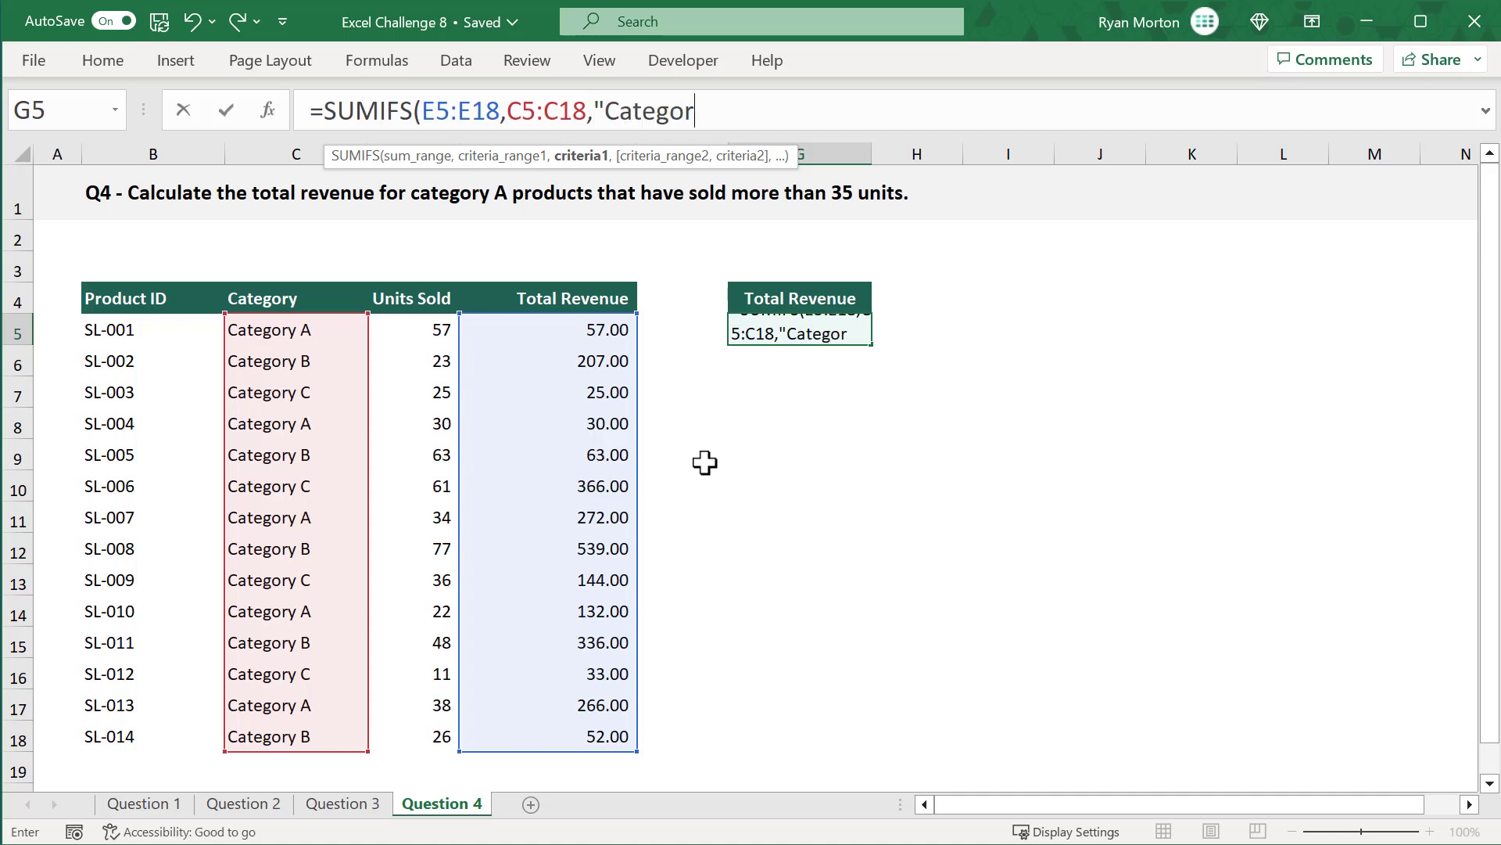
{"action": "type", "text": "y A\""}
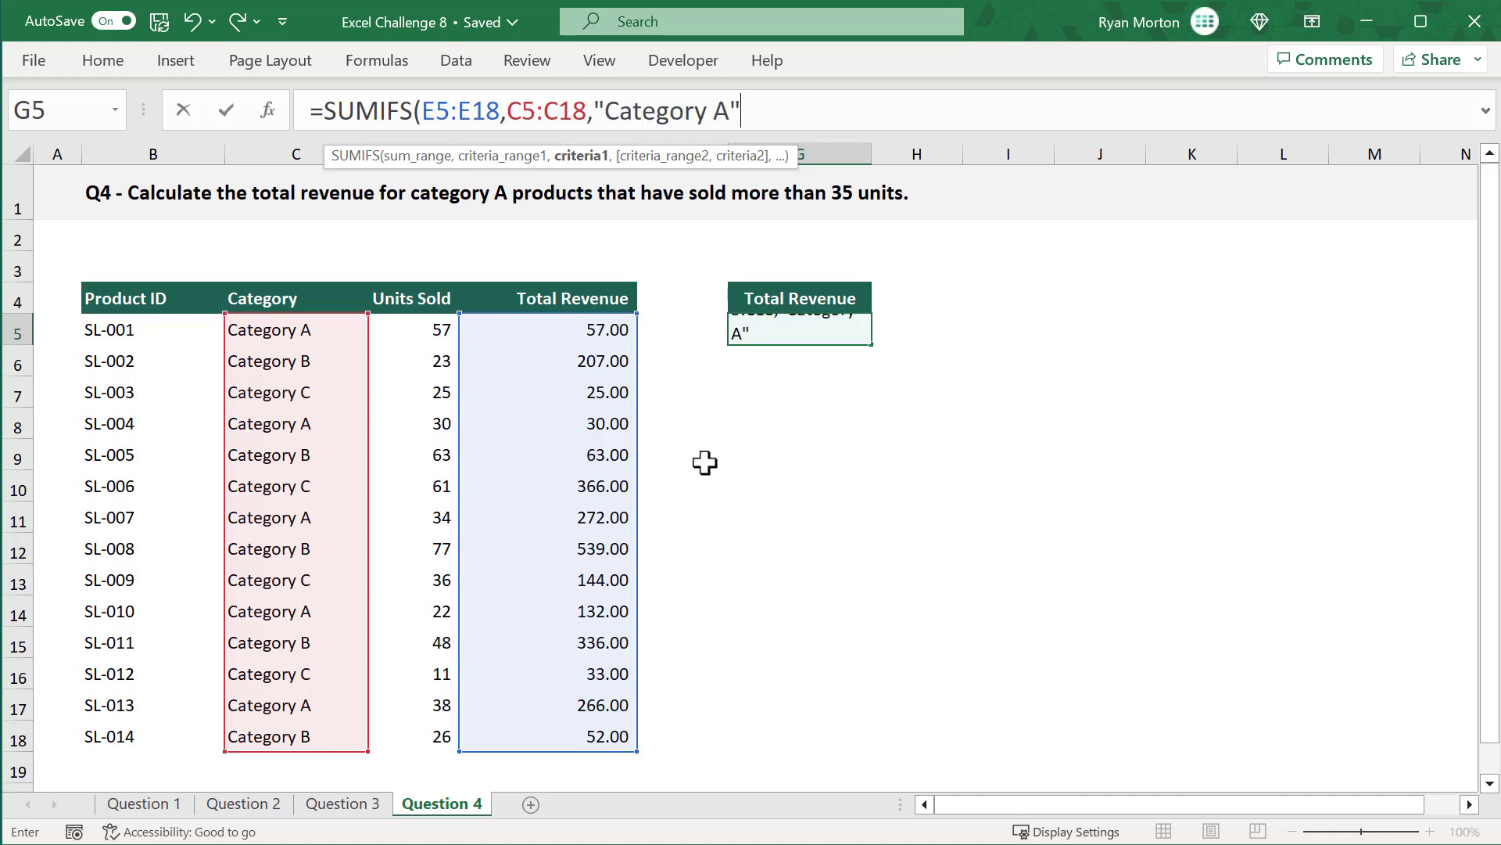
{"action": "type", "text": ","}
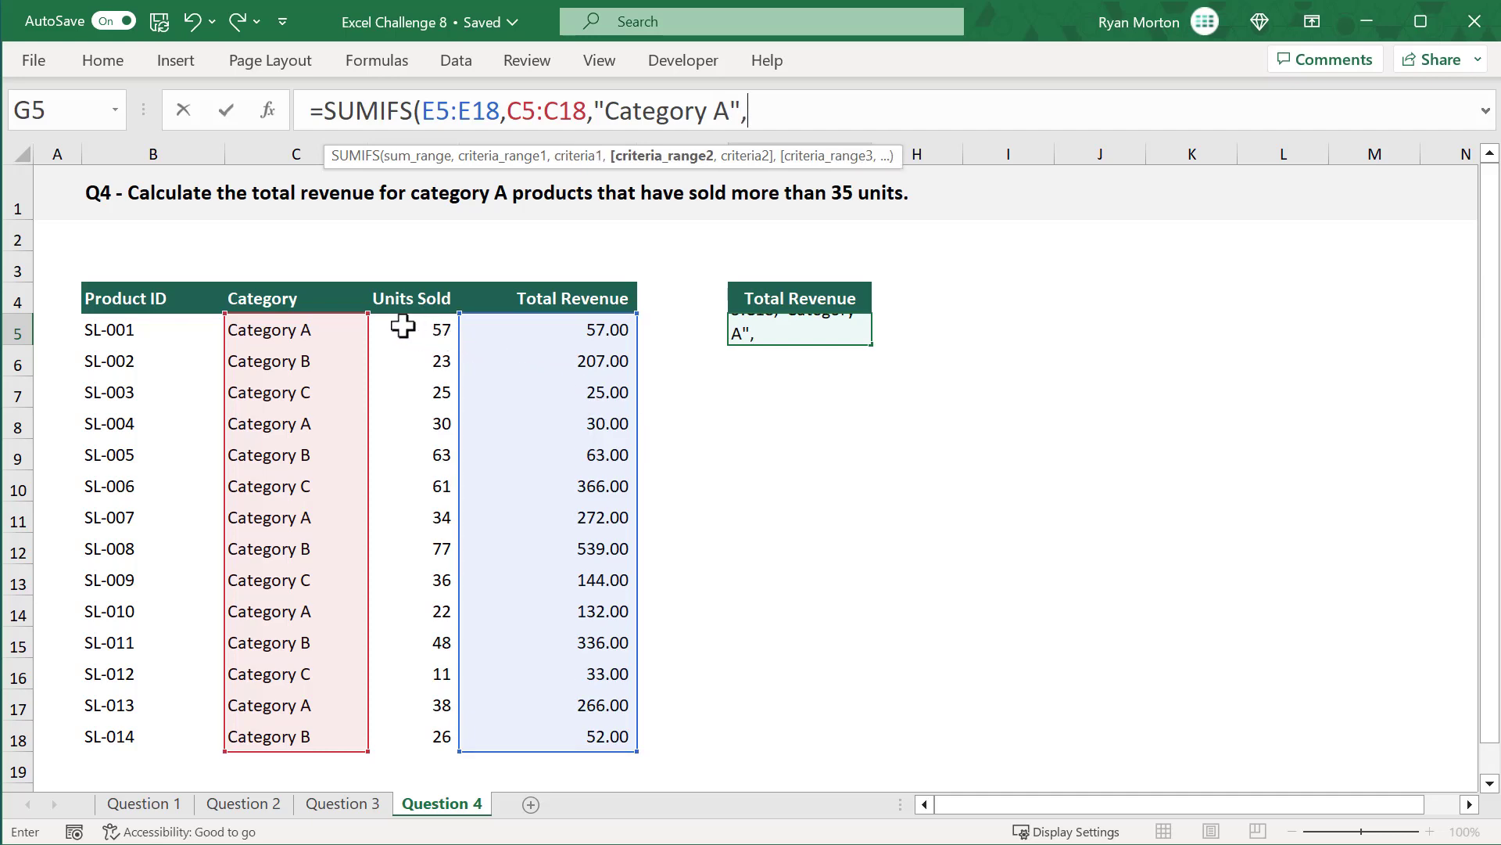
{"action": "left_click_drag", "start_coordinate": [398, 327], "coordinate": [425, 731]}
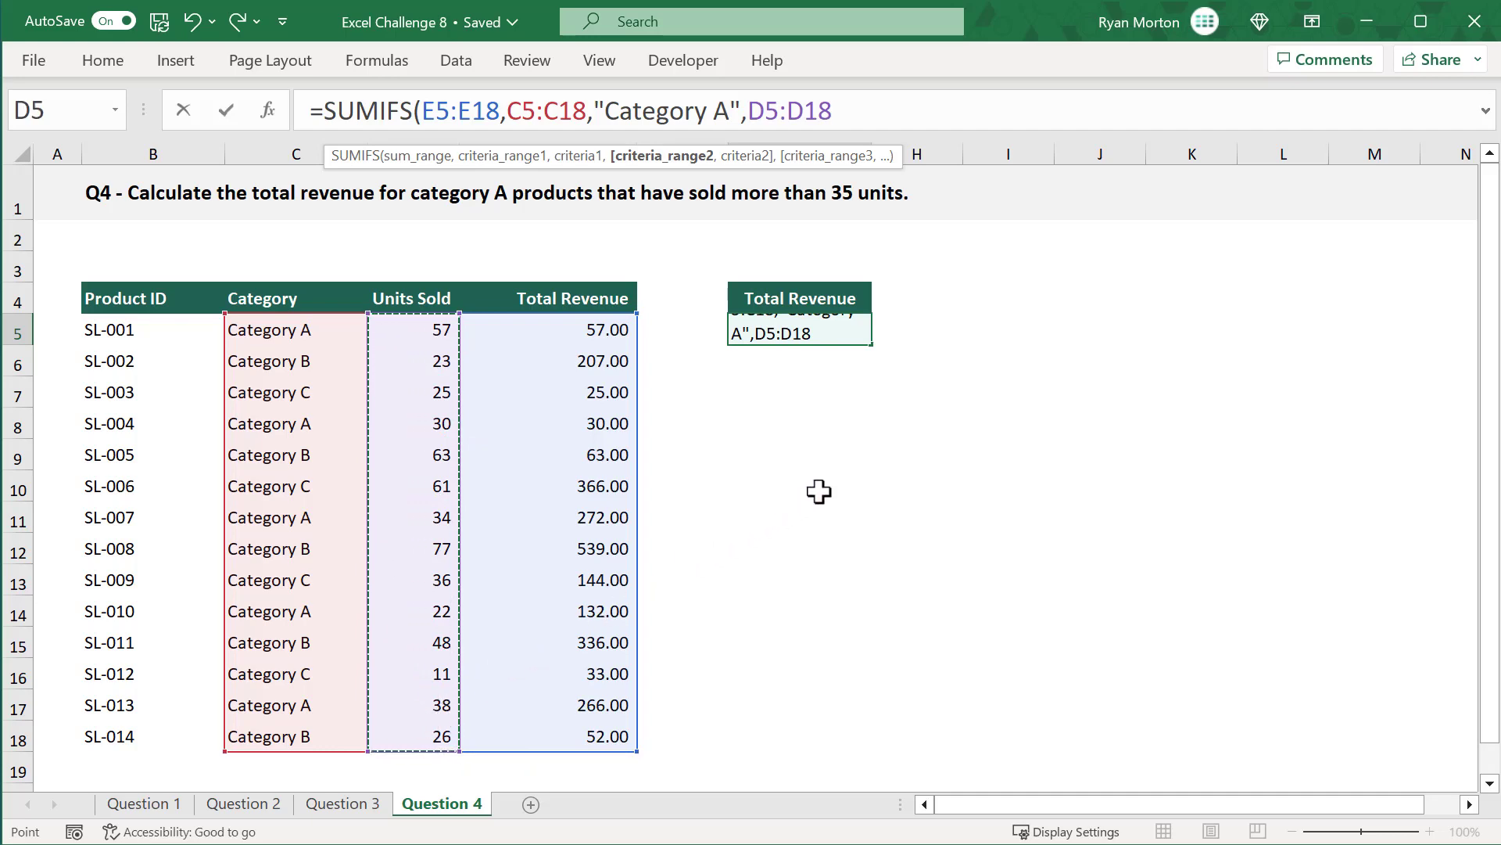
{"action": "type", "text": ","}
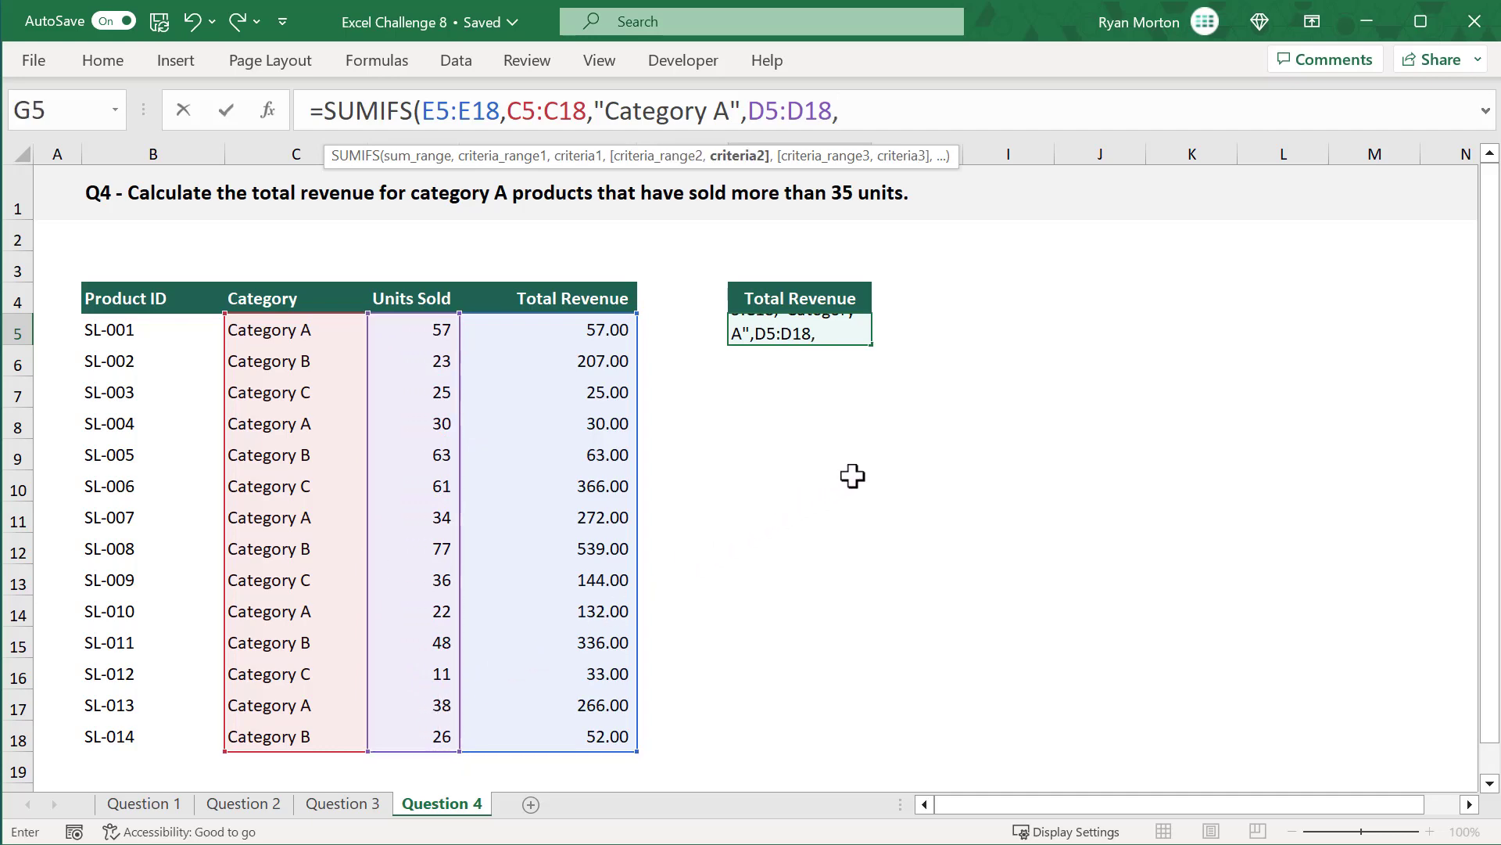
{"action": "type", "text": "\">35\""}
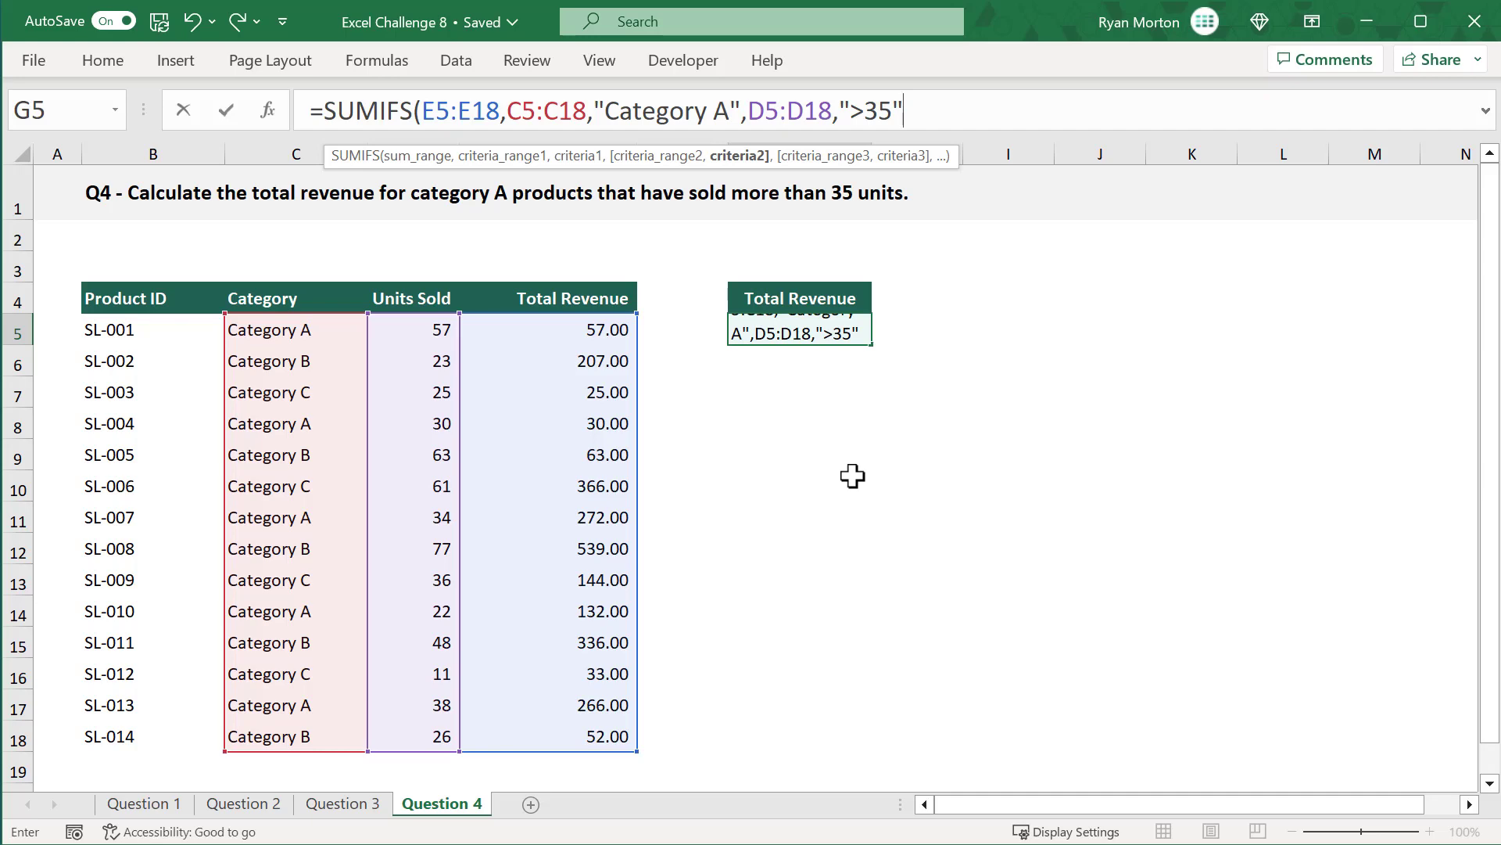
{"action": "type", "text": ")"}
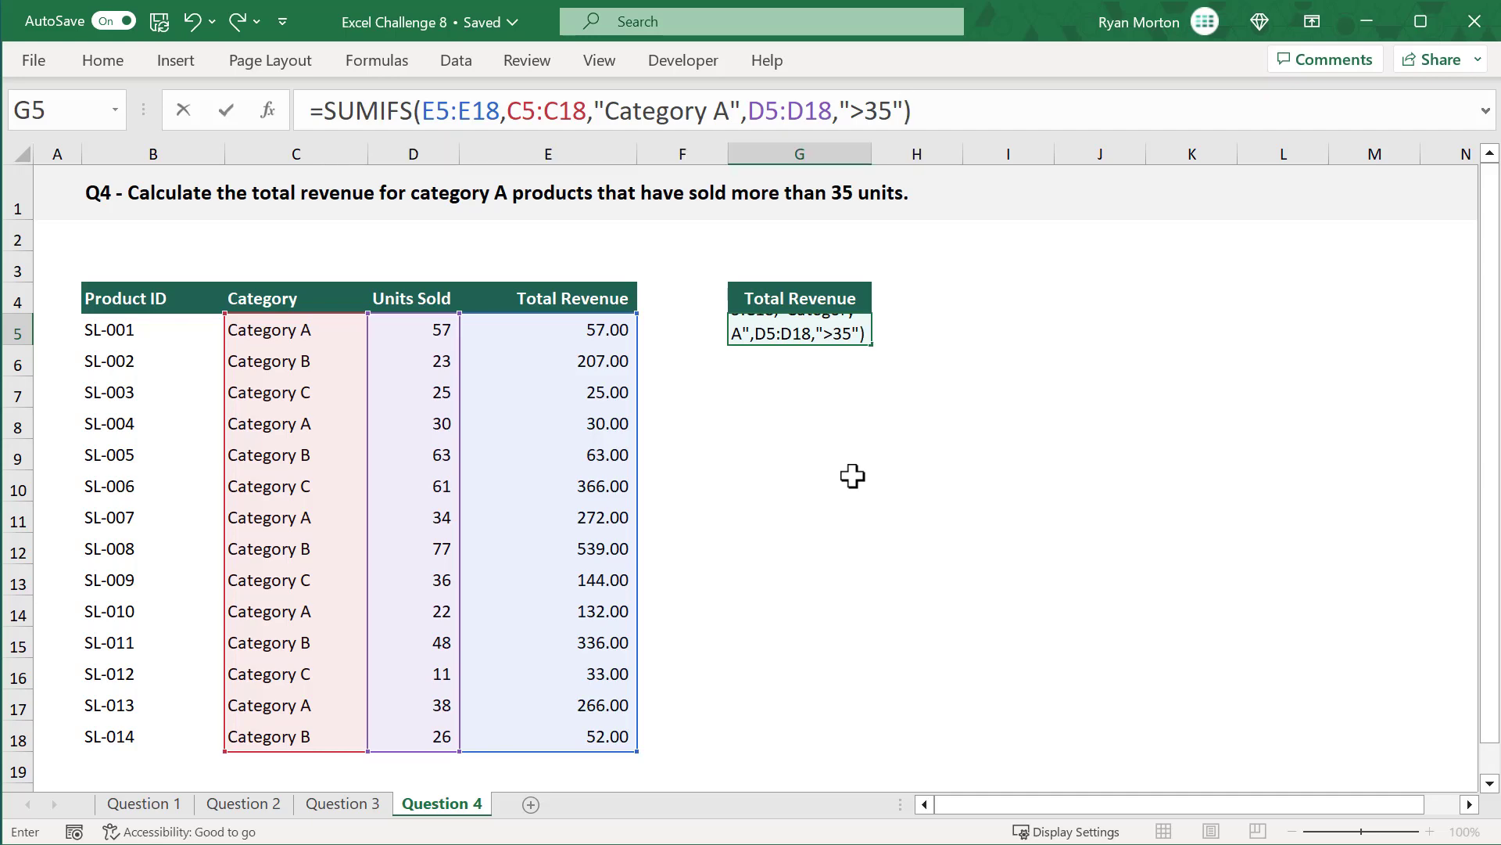
{"action": "key", "text": "Return"}
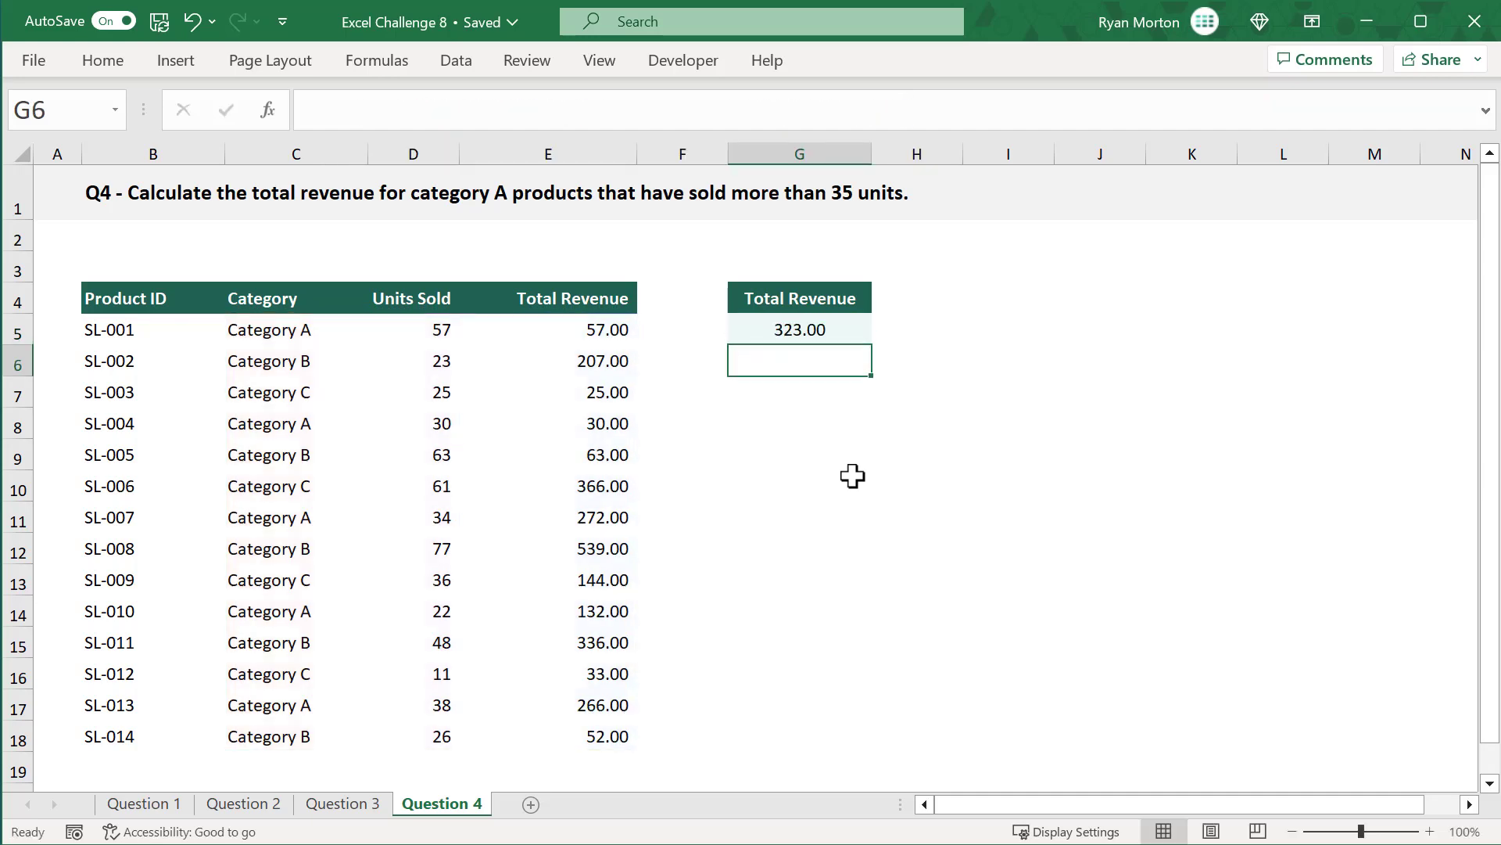
{"action": "left_click", "coordinate": [852, 329]}
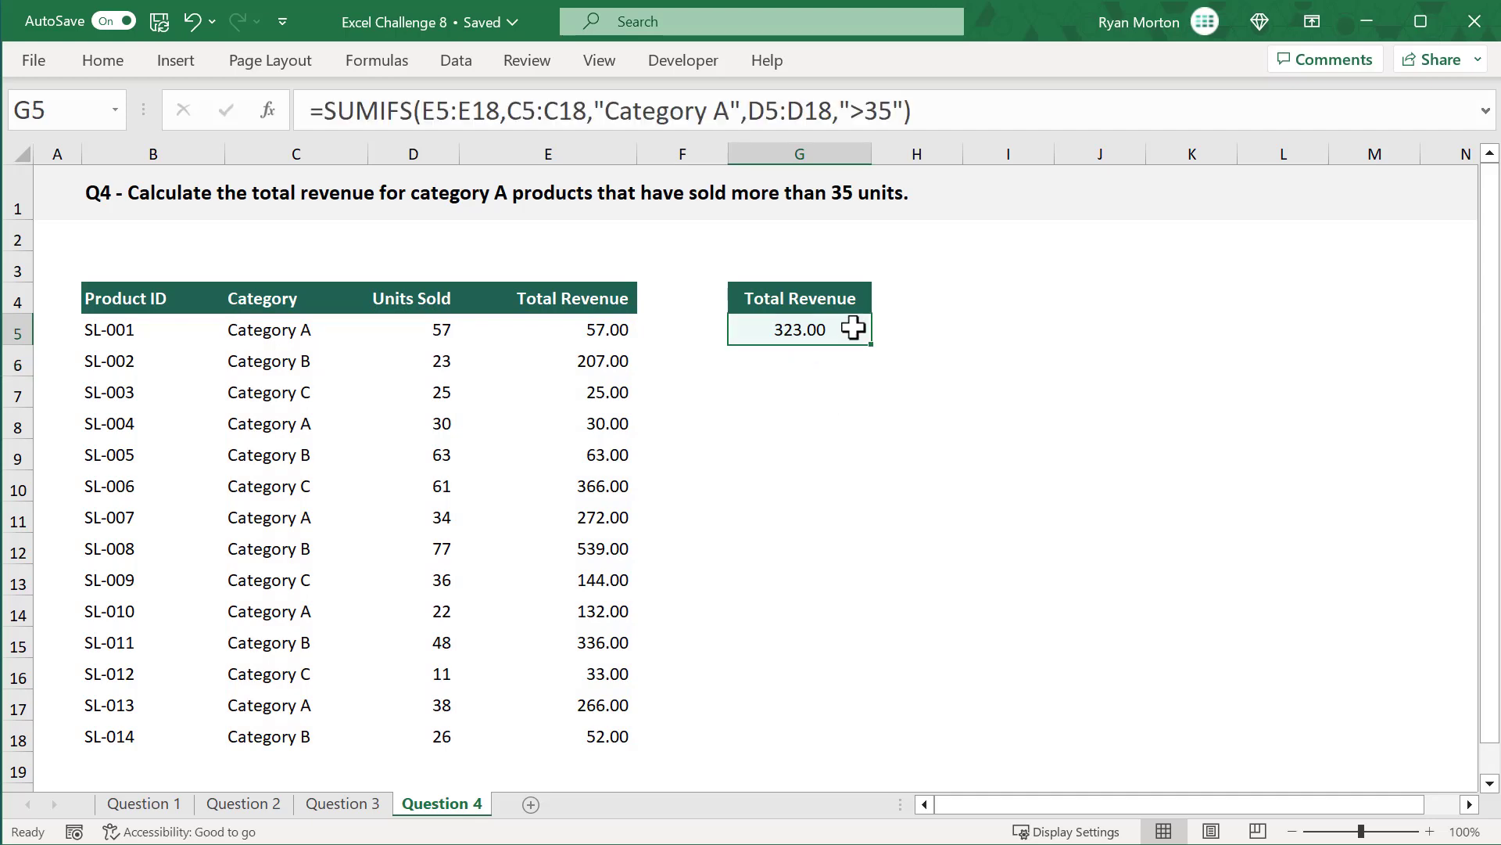